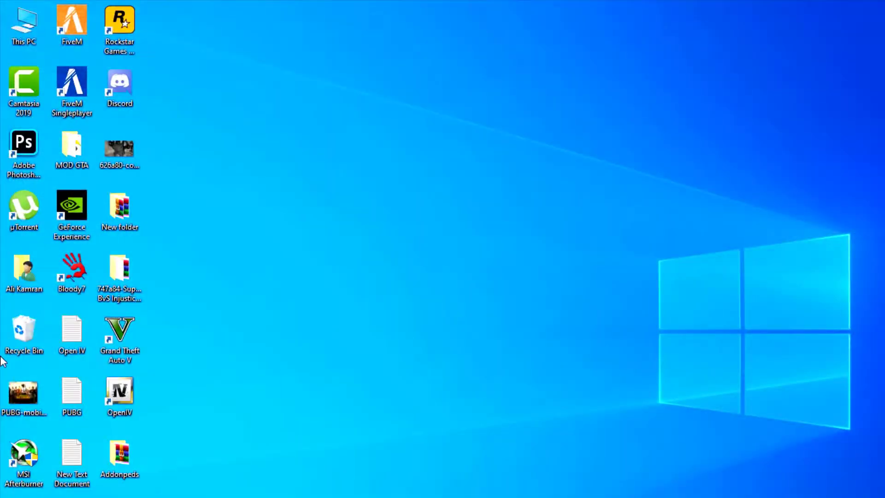
Open the file location of the Grand Theft Auto V desktop shortcut and maximize the folder window
{"action": "right_click", "coordinate": [113, 350]}
{"action": "left_click", "coordinate": [267, 63]}
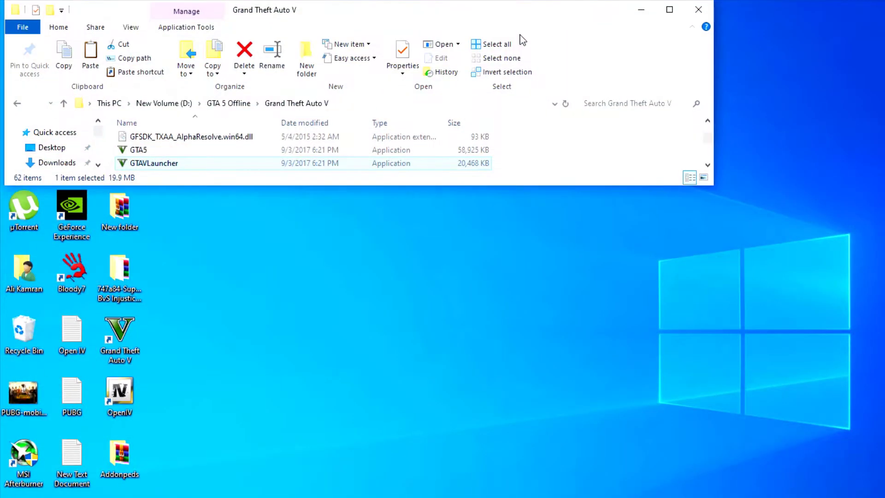
{"action": "left_click", "coordinate": [670, 11]}
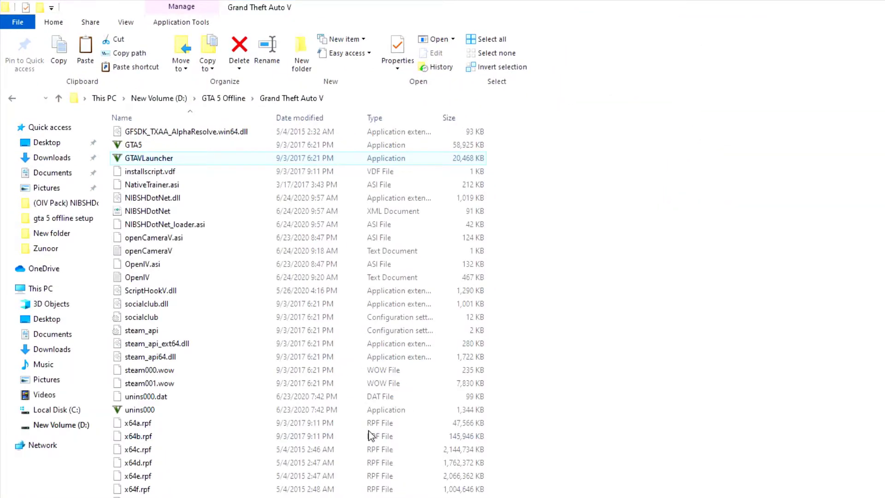
{"action": "scroll", "coordinate": [360, 436], "scroll_direction": "up", "scroll_amount": 6}
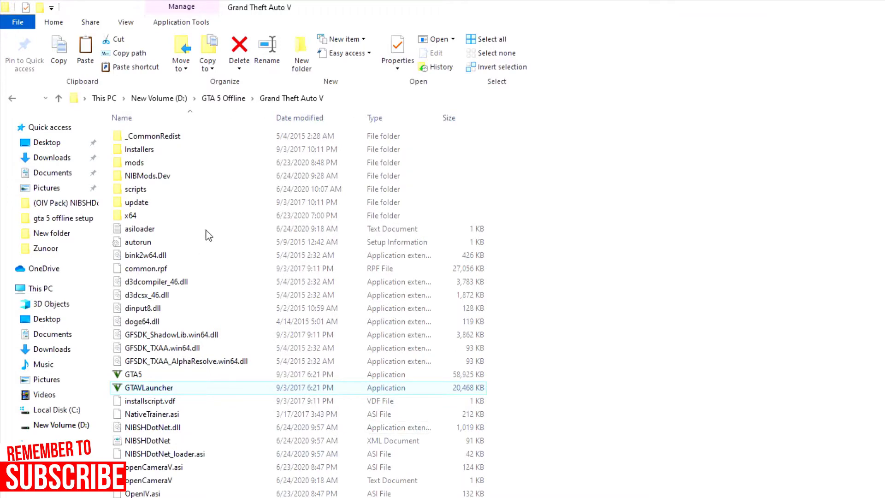
Paste the copied addonpeds folder into the game's mods\update\x64\dlcpacks folder
{"action": "double_click", "coordinate": [226, 163]}
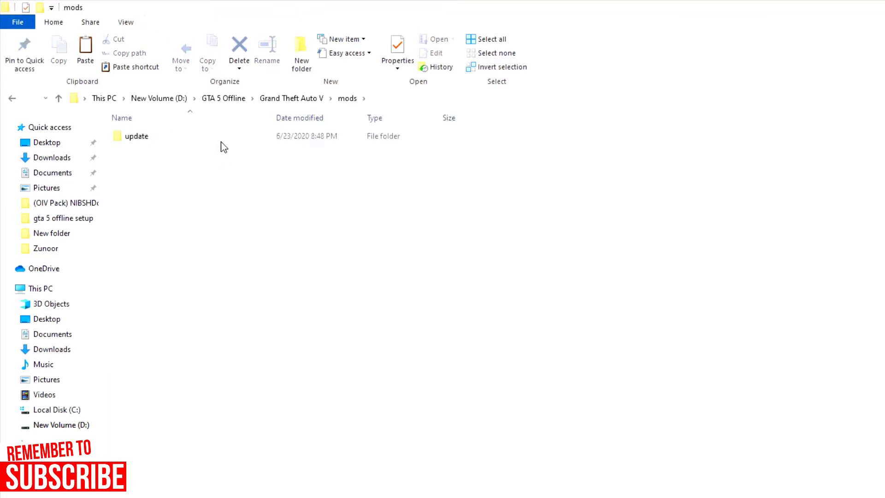
{"action": "double_click", "coordinate": [222, 139]}
{"action": "double_click", "coordinate": [232, 140]}
{"action": "double_click", "coordinate": [238, 149]}
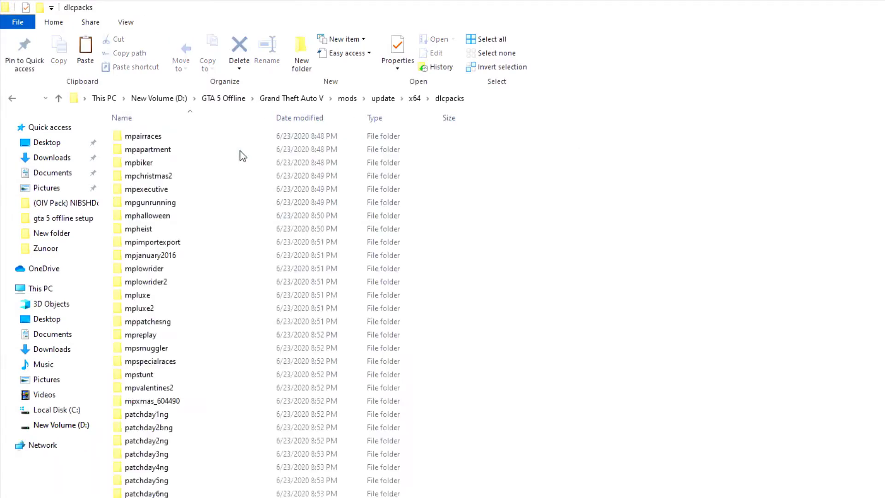
{"action": "key", "text": "ctrl+v"}
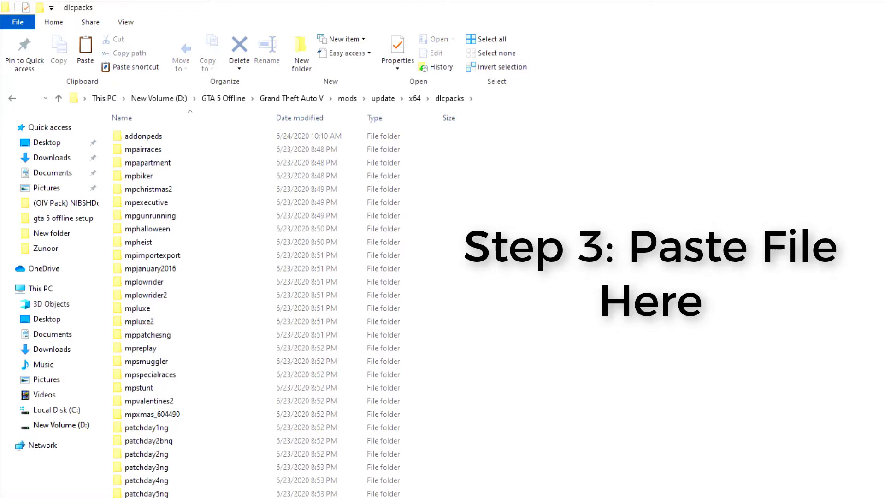
Copy PedSelector.dll from the scripts folder of d28f43-AddonPeds 3.0.1 into the scripts folder of Grand Theft Auto V
{"action": "left_click", "coordinate": [61, 98]}
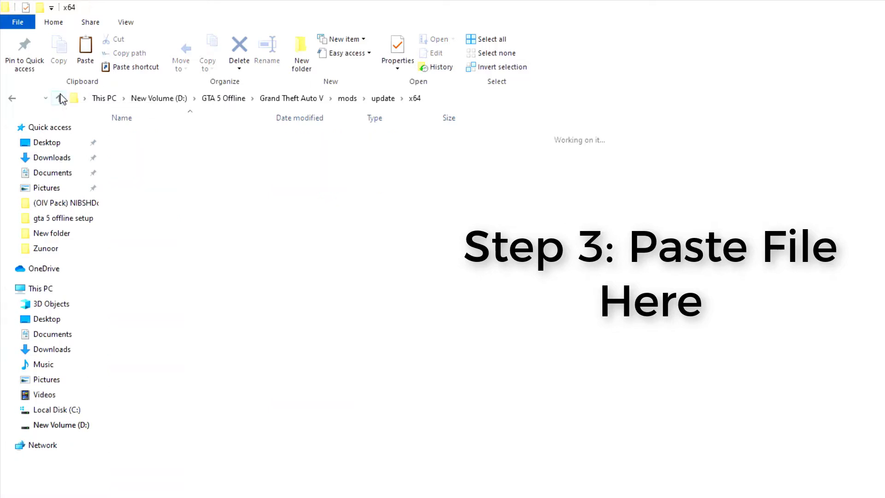
{"action": "left_click", "coordinate": [61, 98]}
{"action": "left_click", "coordinate": [61, 97]}
{"action": "left_click", "coordinate": [61, 98]}
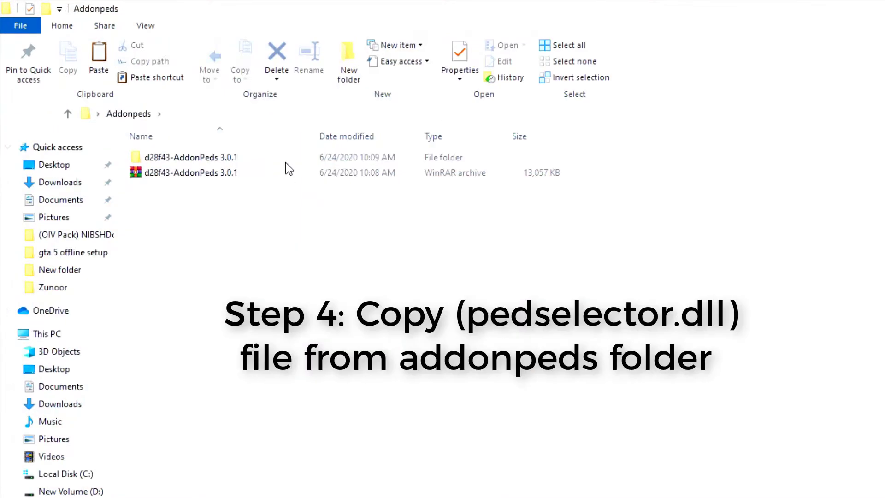
{"action": "double_click", "coordinate": [286, 162]}
{"action": "double_click", "coordinate": [201, 170]}
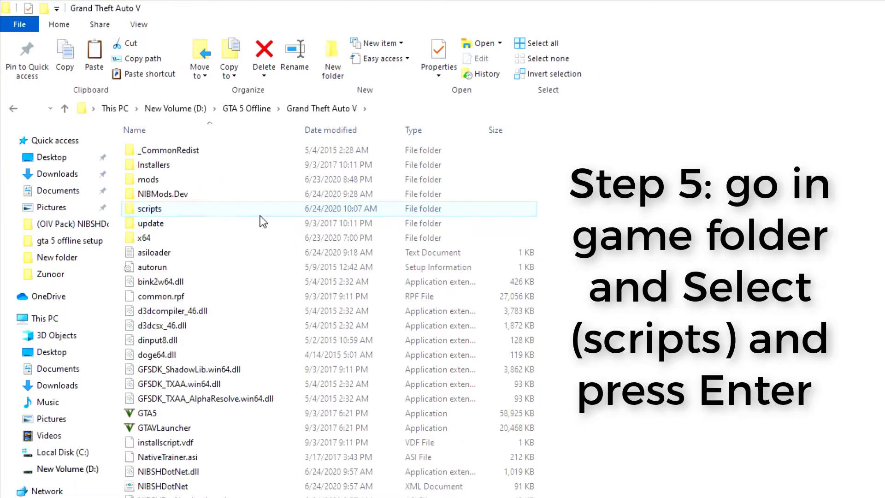
{"action": "key", "text": "Return"}
{"action": "key", "text": "ctrl+v"}
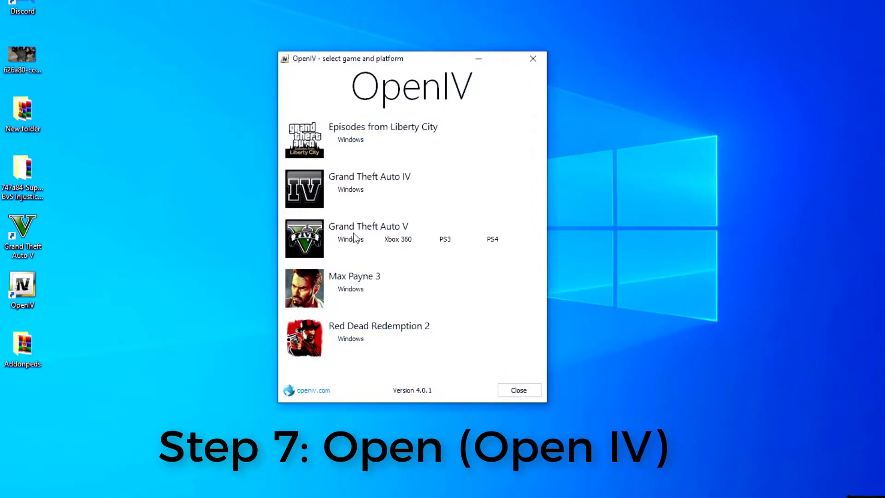
Open the Windows version of Grand Theft Auto V in OpenIV and check the installed plugins in the ASI Manager
{"action": "left_click", "coordinate": [354, 236]}
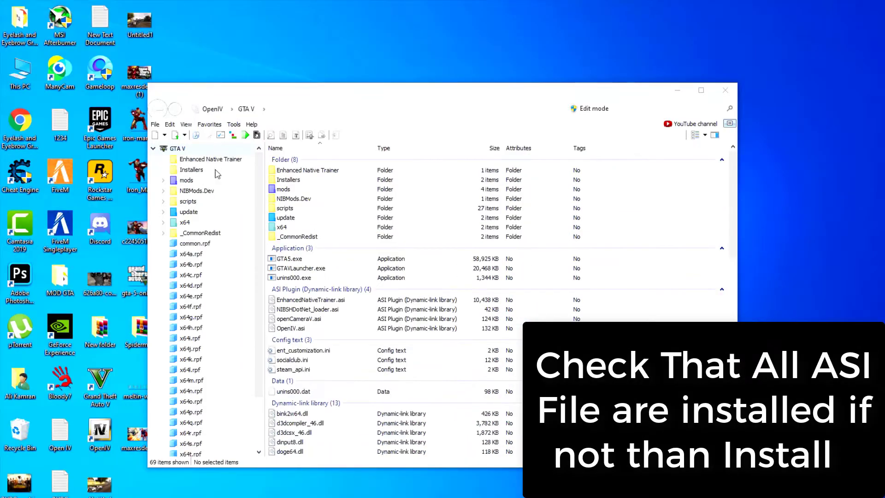
{"action": "left_click", "coordinate": [226, 134]}
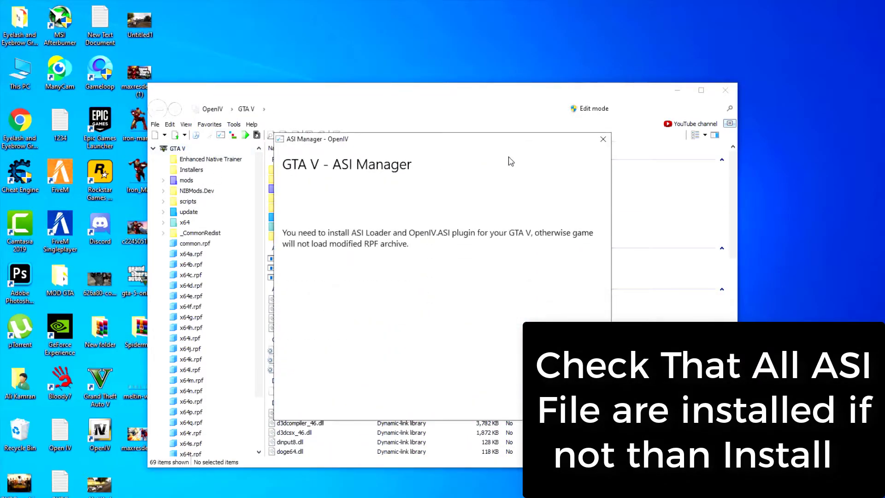
{"action": "left_click", "coordinate": [603, 140]}
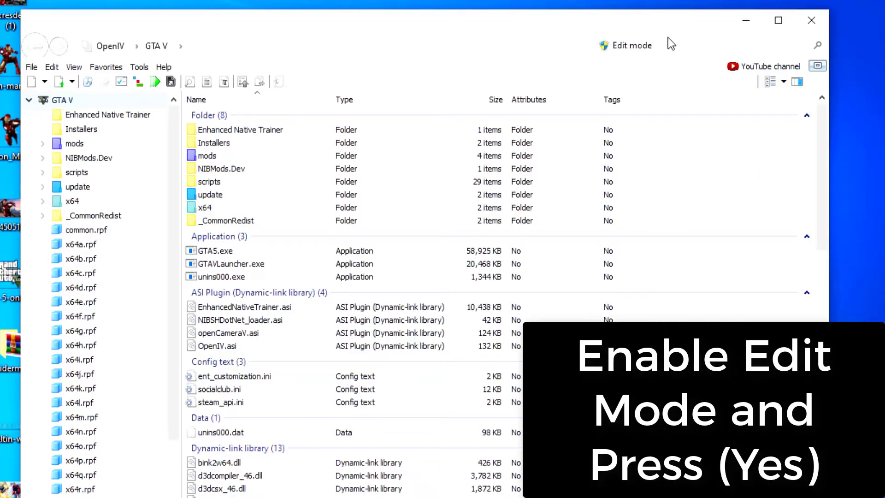
Open the mods\update\update.rpf archive and enable edit mode, accepting the editing warning
{"action": "left_click", "coordinate": [625, 45]}
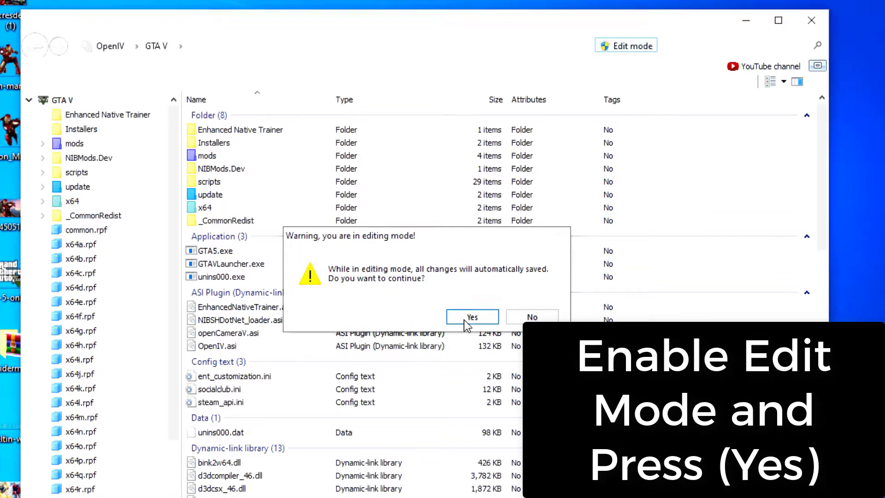
{"action": "left_click", "coordinate": [464, 318]}
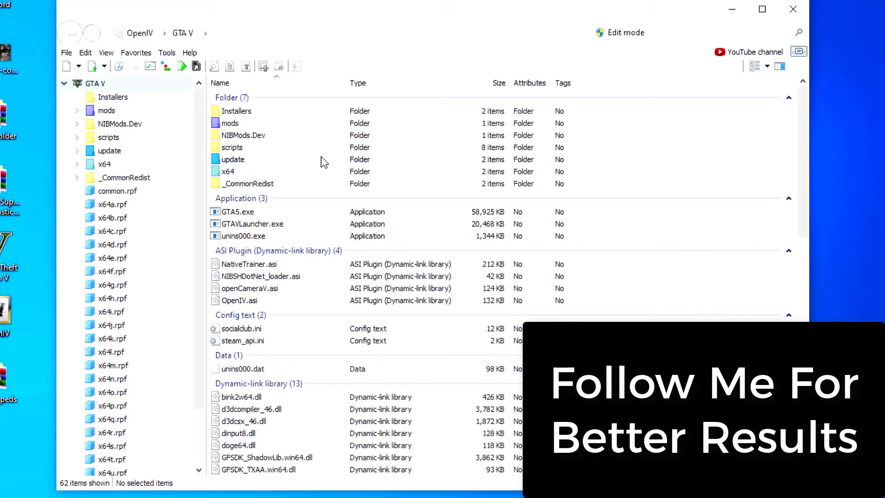
{"action": "double_click", "coordinate": [234, 123]}
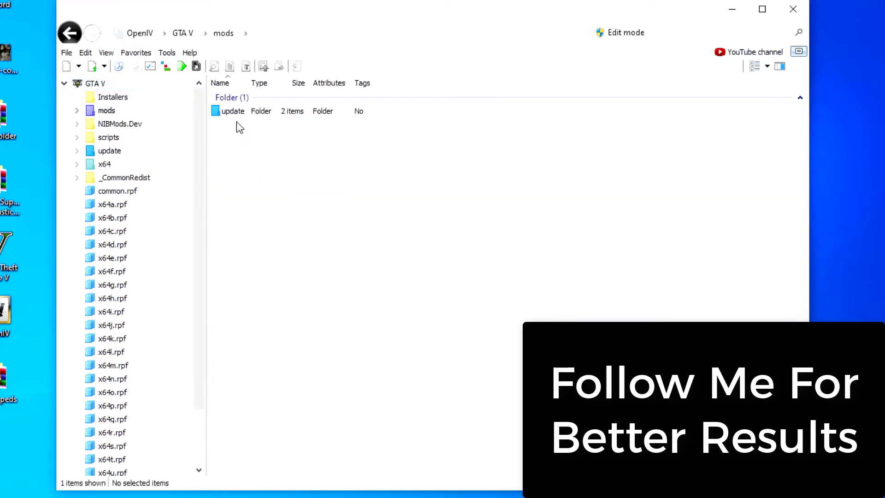
{"action": "left_click", "coordinate": [271, 113]}
{"action": "left_click", "coordinate": [626, 33]}
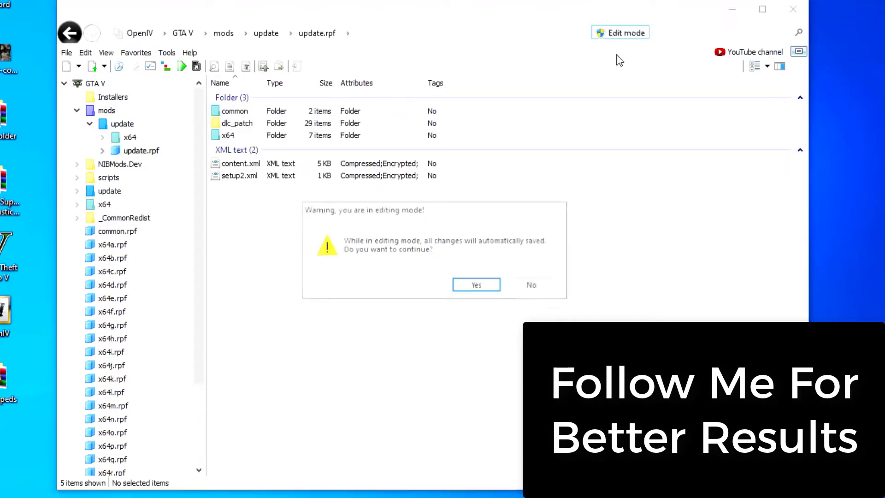
{"action": "left_click", "coordinate": [492, 287]}
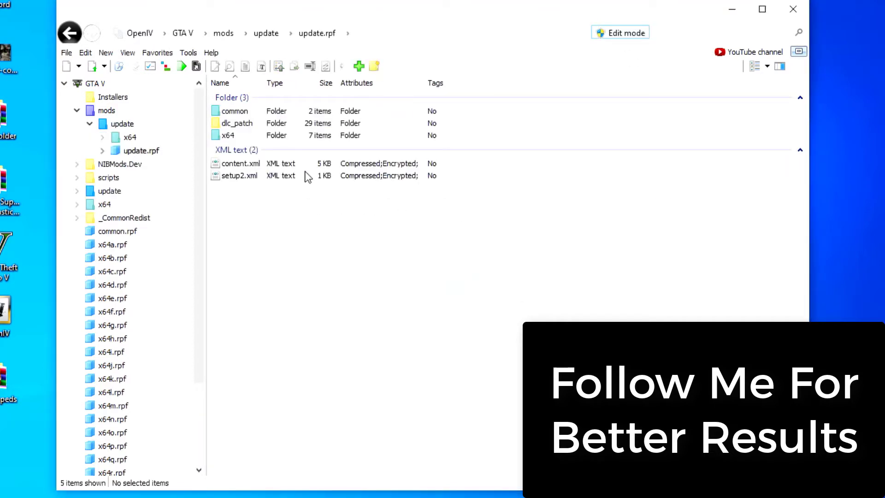
Go to common\data inside update.rpf and open dlclist.xml for editing
{"action": "double_click", "coordinate": [277, 113]}
{"action": "left_click", "coordinate": [276, 114]}
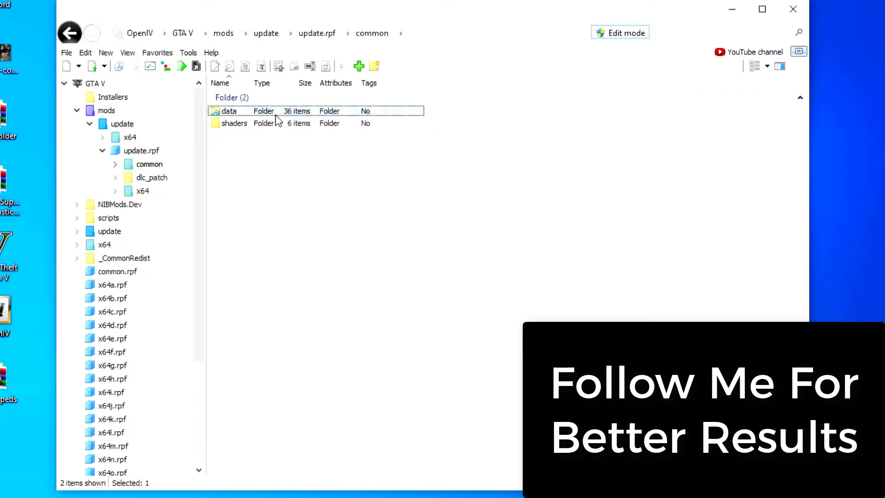
{"action": "double_click", "coordinate": [276, 114]}
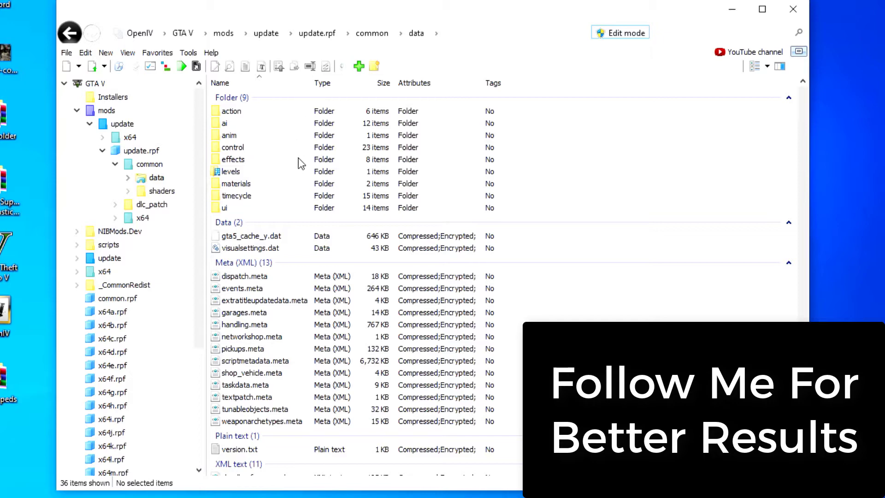
{"action": "scroll", "coordinate": [297, 157], "scroll_direction": "down", "scroll_amount": 3}
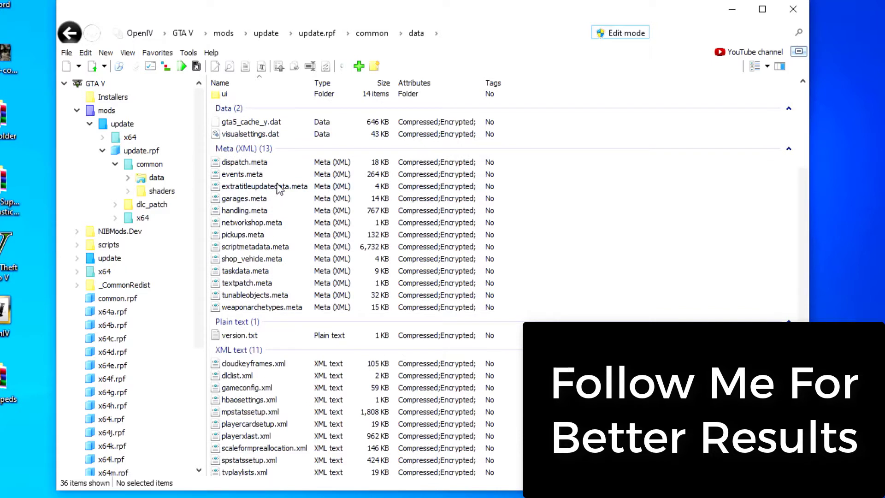
{"action": "left_click", "coordinate": [278, 376]}
{"action": "scroll", "coordinate": [279, 376], "scroll_direction": "down", "scroll_amount": 1}
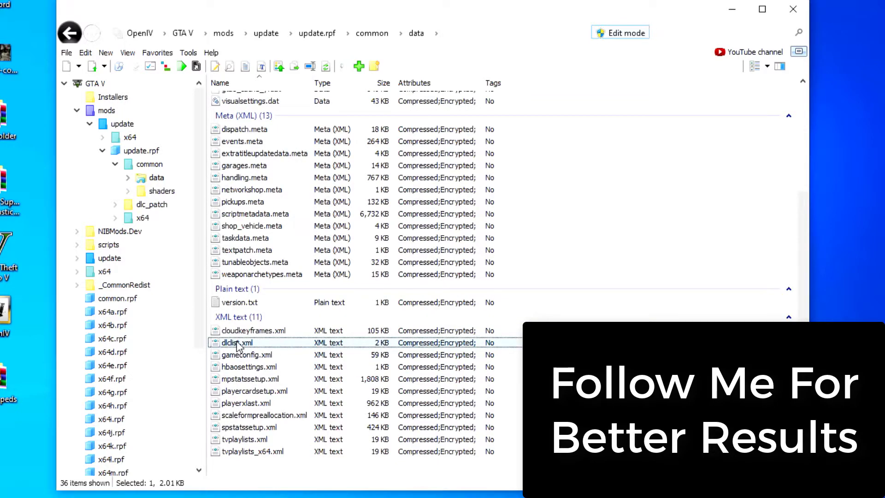
{"action": "right_click", "coordinate": [237, 343]}
{"action": "left_click", "coordinate": [277, 364]}
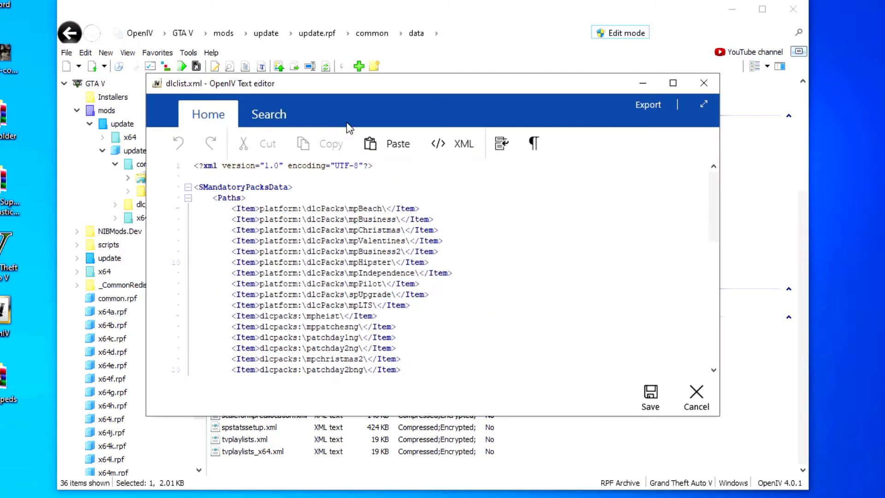
Add an empty line after the patchday16ng entry, just before the closing Paths tag in dlclist.xml
{"action": "scroll", "coordinate": [359, 182], "scroll_direction": "down", "scroll_amount": 12}
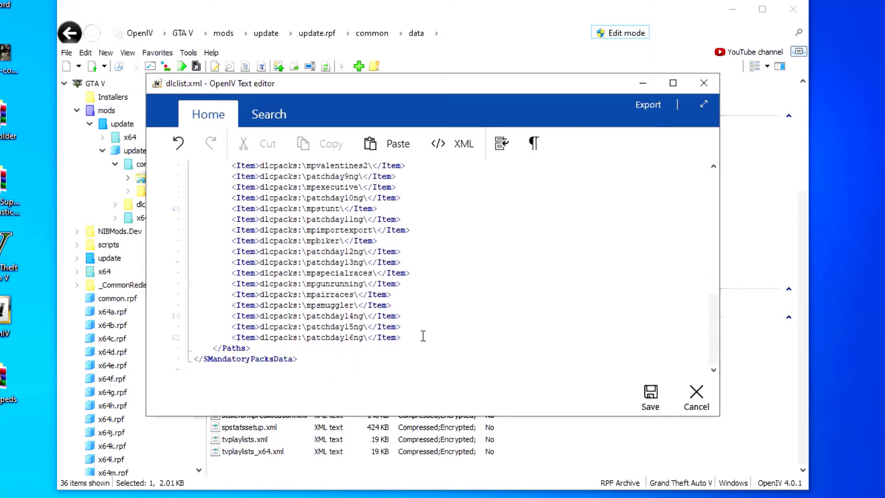
{"action": "left_click", "coordinate": [424, 337]}
{"action": "key", "text": "Return"}
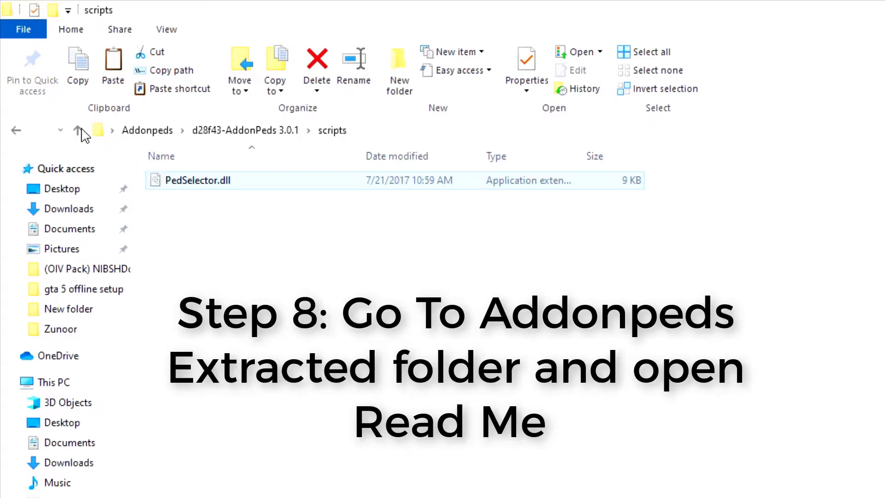
Open Read Me from the d28f43-AddonPeds 3.0.1 folder and copy the line <Item>dlcpacks:\addonpeds\</Item> from its installation section
{"action": "left_click", "coordinate": [79, 131]}
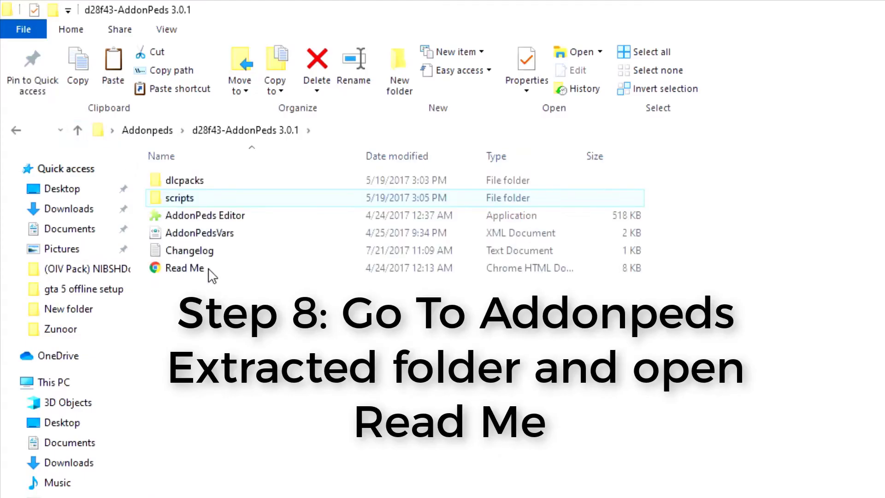
{"action": "double_click", "coordinate": [133, 274]}
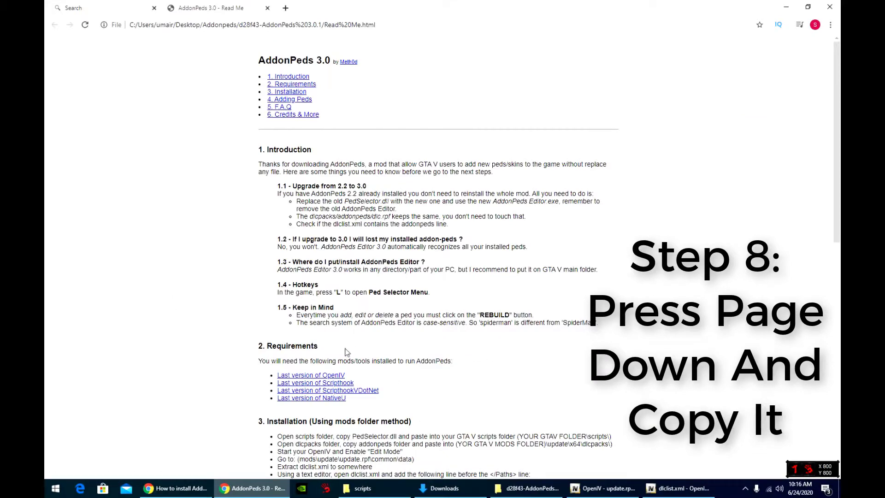
{"action": "scroll", "coordinate": [351, 371], "scroll_direction": "down", "scroll_amount": 3}
{"action": "left_click_drag", "start_coordinate": [279, 331], "coordinate": [390, 334]}
{"action": "key", "text": "ctrl+c"}
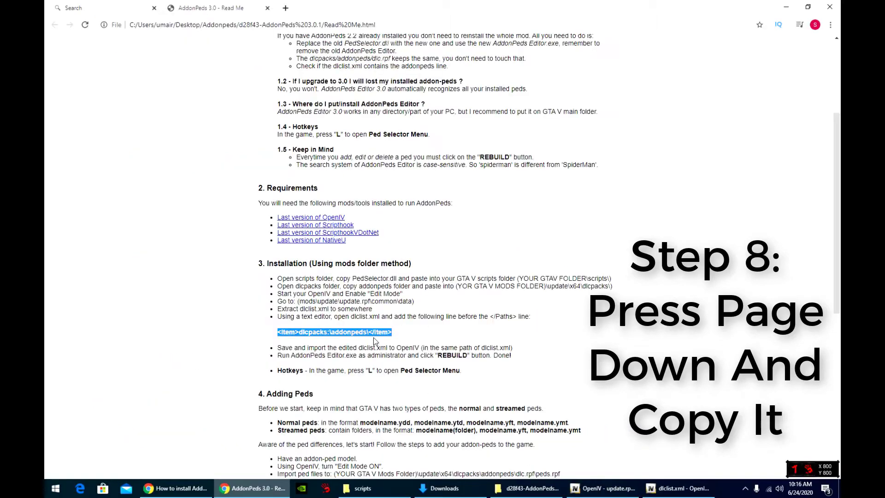
{"action": "right_click", "coordinate": [313, 290]}
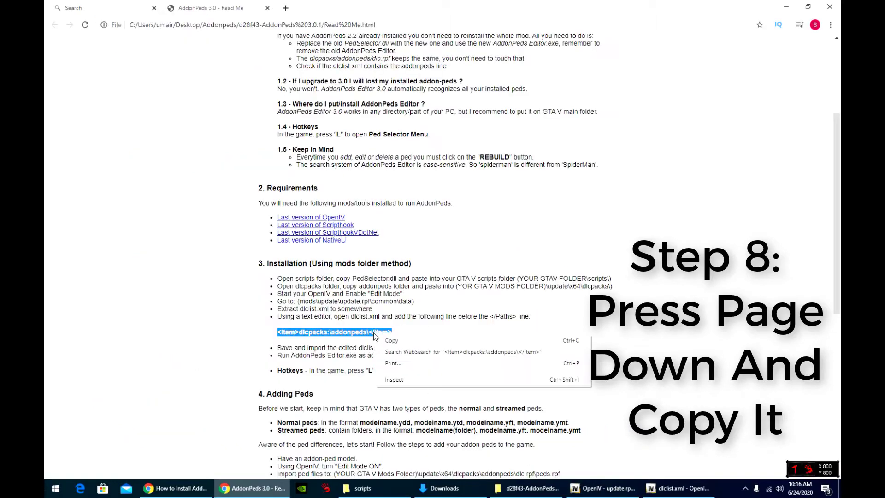
{"action": "left_click", "coordinate": [391, 303]}
Return to dlclist.xml, paste <Item>dlcpacks:\addonpeds\</Item> on the empty line and save the file
{"action": "left_click", "coordinate": [678, 488]}
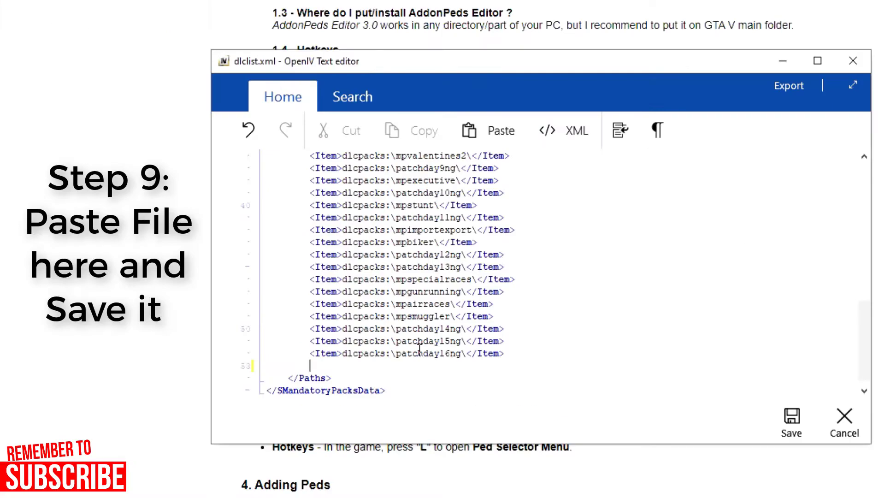
{"action": "key", "text": "ctrl+v"}
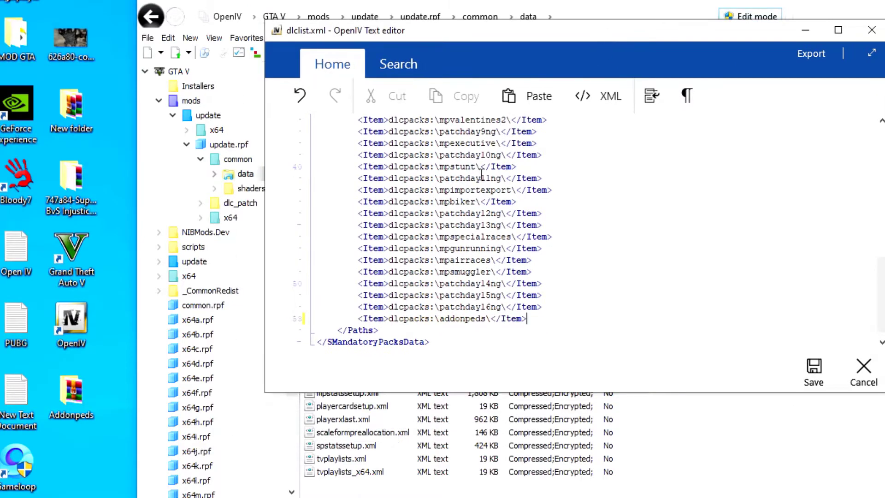
{"action": "left_click", "coordinate": [806, 366]}
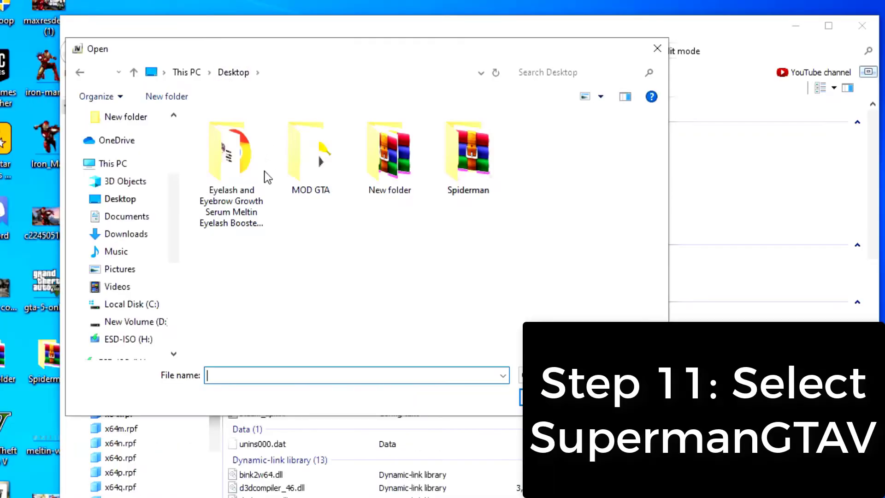
Install the SupermanGTAV package from New folder on the Desktop into the game folder and close the package installer
{"action": "double_click", "coordinate": [394, 170]}
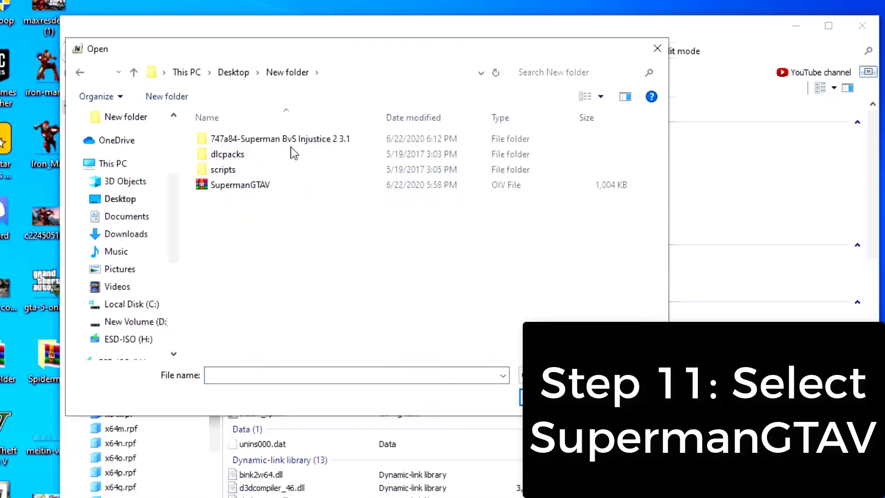
{"action": "double_click", "coordinate": [280, 185]}
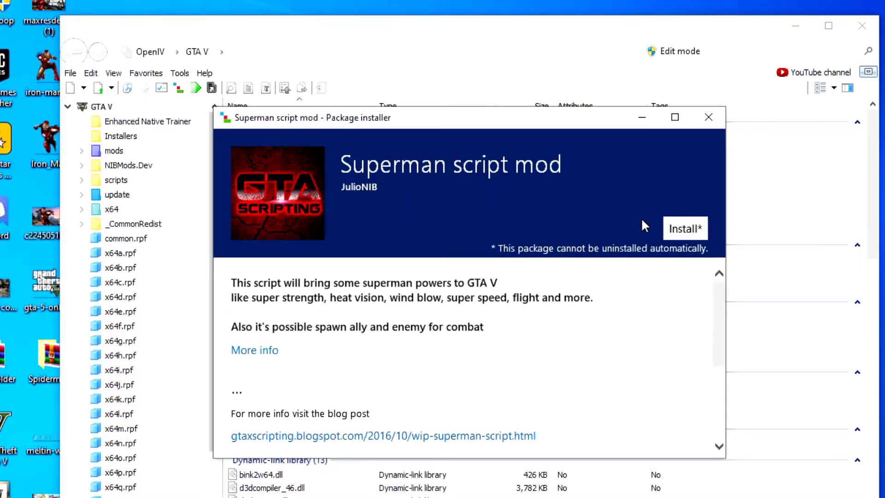
{"action": "left_click", "coordinate": [685, 228]}
{"action": "left_click", "coordinate": [435, 320]}
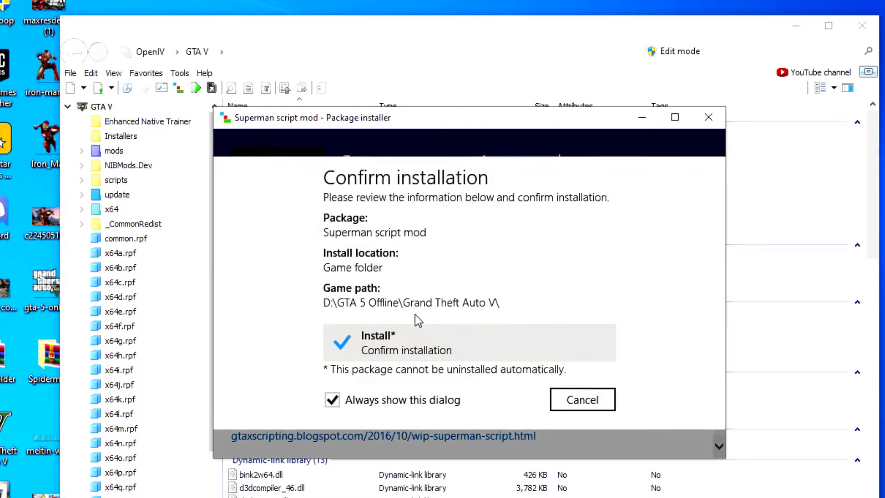
{"action": "left_click", "coordinate": [427, 336]}
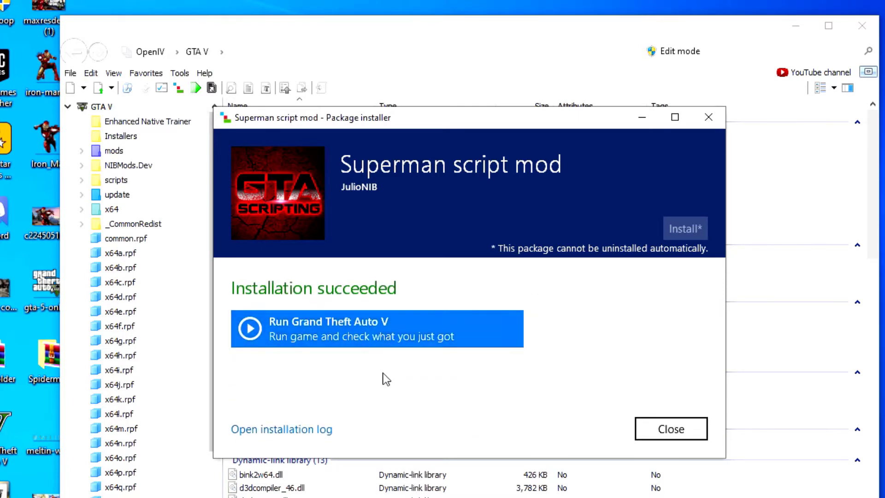
{"action": "left_click", "coordinate": [656, 436]}
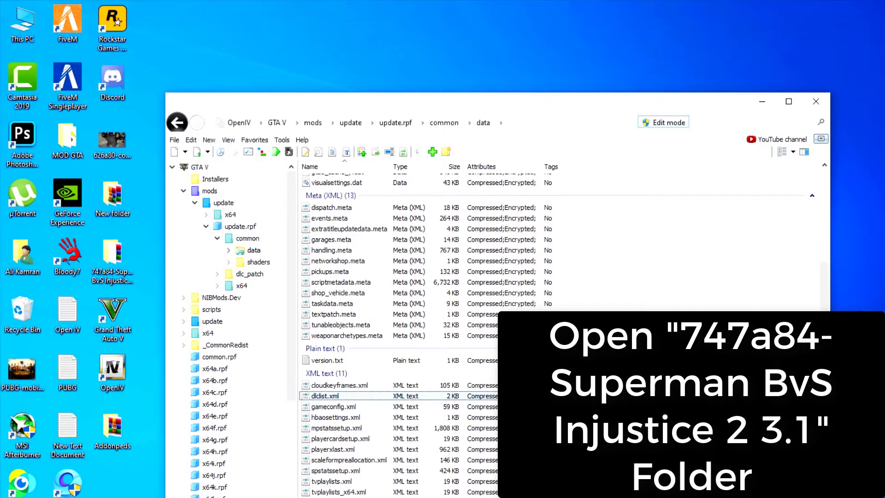
Open the 747a84-Superman BvS Injustice 2 3.1 folder inside Downloads\Superman in File Explorer
{"action": "left_click_drag", "start_coordinate": [493, 113], "coordinate": [733, 119]}
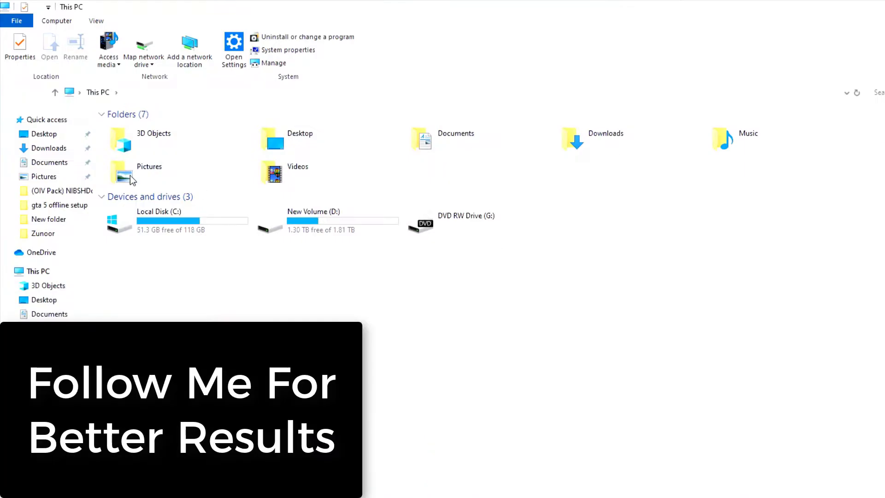
{"action": "left_click", "coordinate": [54, 148]}
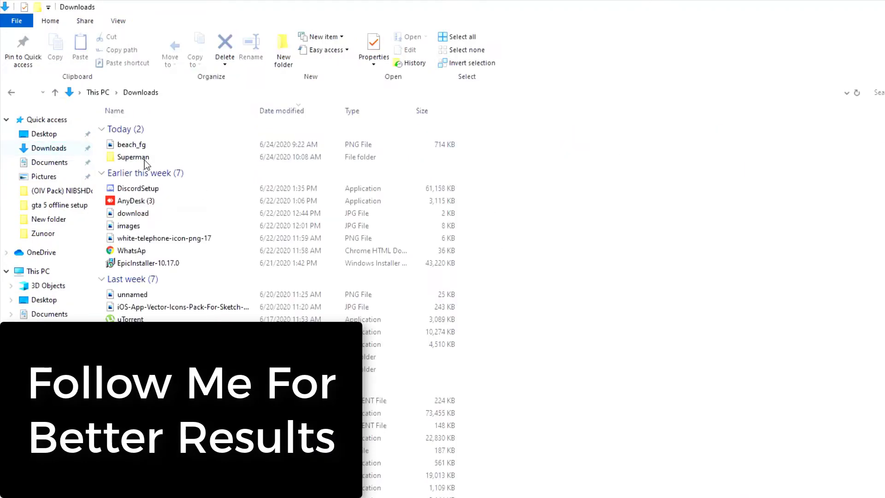
{"action": "double_click", "coordinate": [172, 158]}
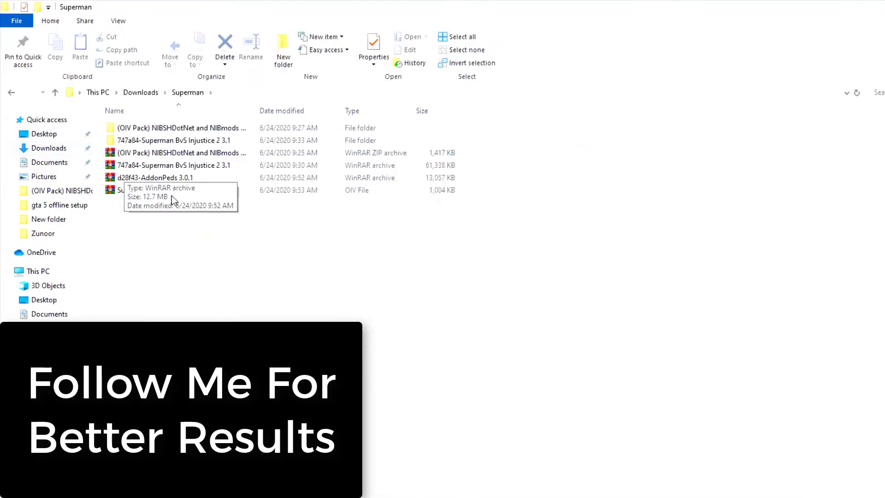
{"action": "double_click", "coordinate": [154, 141]}
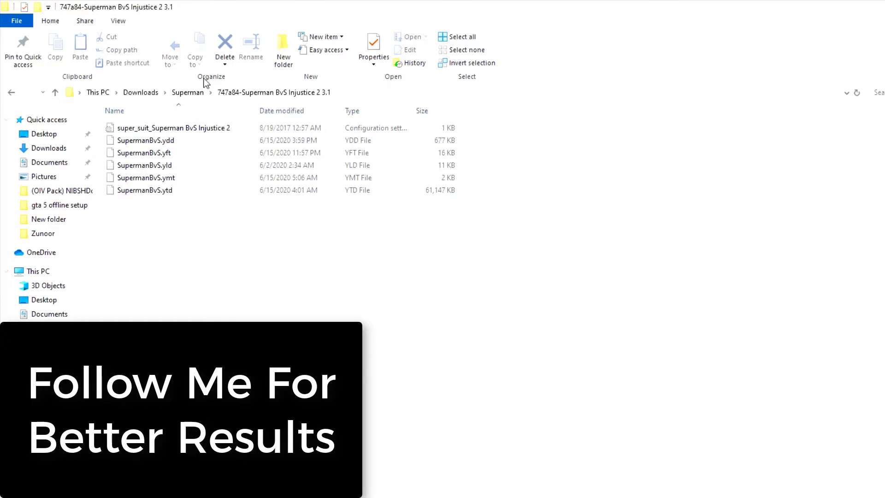
Switch to OpenIV, open mods\update\x64\dlcpacks\addonpeds\dlc.rpf\peds.rpf and add the five SupermanBvS files (.ydd, .yft, .yld, .ymt, .ytd)
{"action": "key", "text": "alt+Tab"}
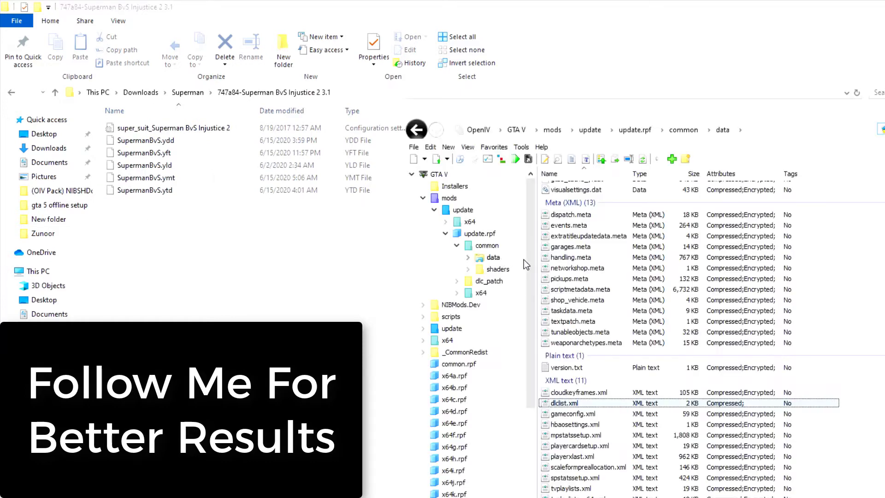
{"action": "left_click", "coordinate": [446, 203]}
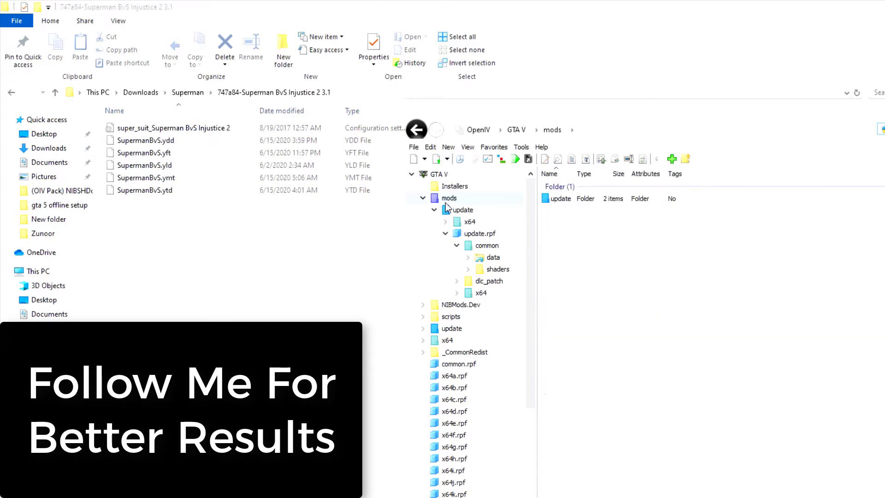
{"action": "double_click", "coordinate": [567, 199]}
{"action": "double_click", "coordinate": [581, 199]}
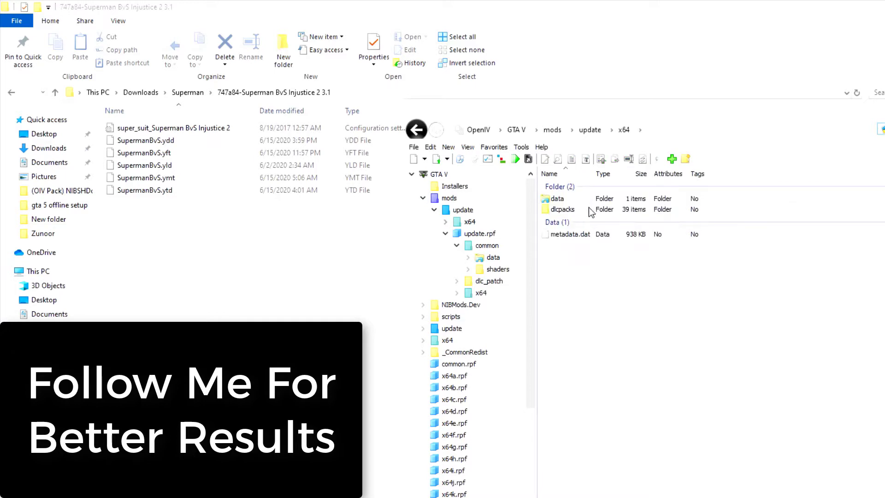
{"action": "double_click", "coordinate": [590, 209]}
{"action": "double_click", "coordinate": [580, 202]}
{"action": "double_click", "coordinate": [578, 201]}
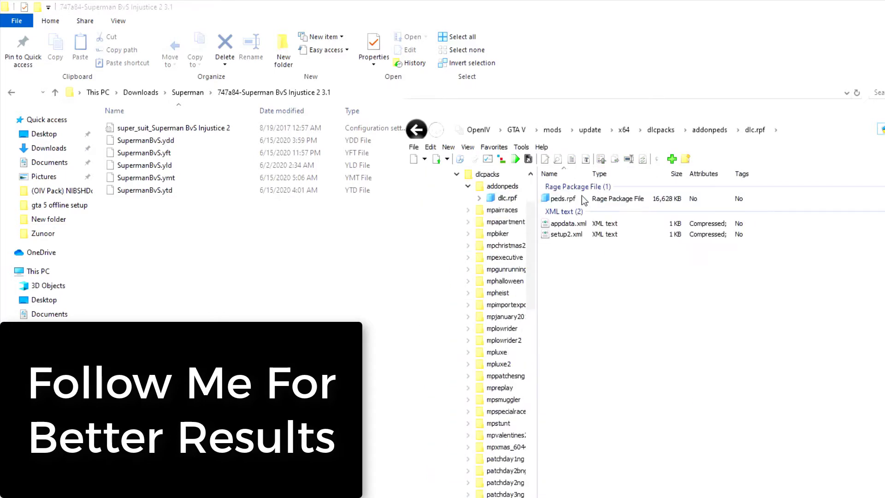
{"action": "double_click", "coordinate": [584, 201]}
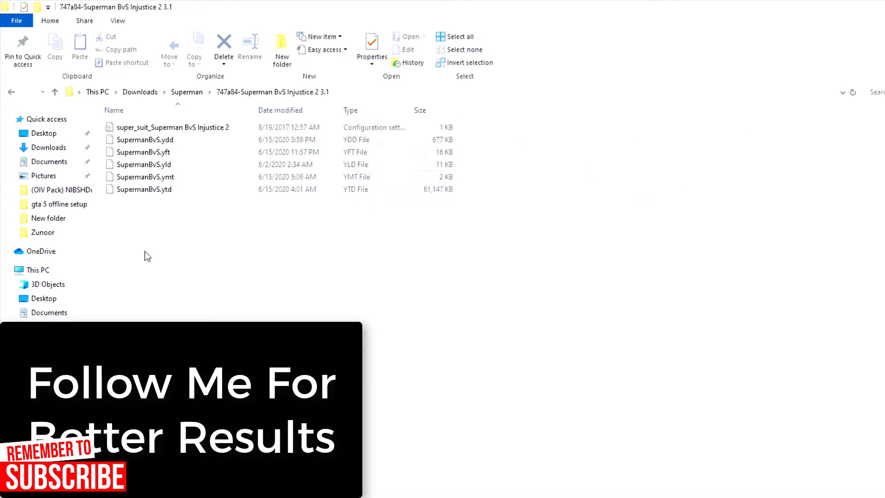
{"action": "left_click", "coordinate": [149, 157]}
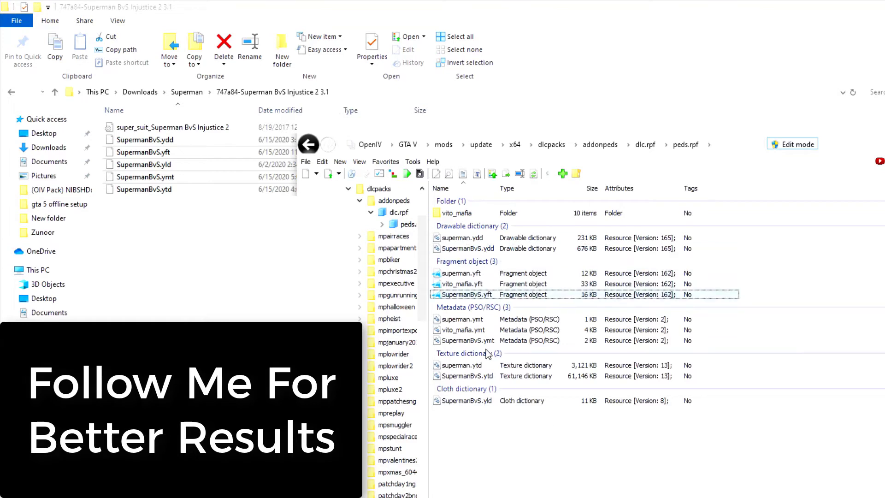
Preview SupermanBvS.ydd in the model viewer with all parts shown, inspect it from the front and close the viewer
{"action": "double_click", "coordinate": [471, 249]}
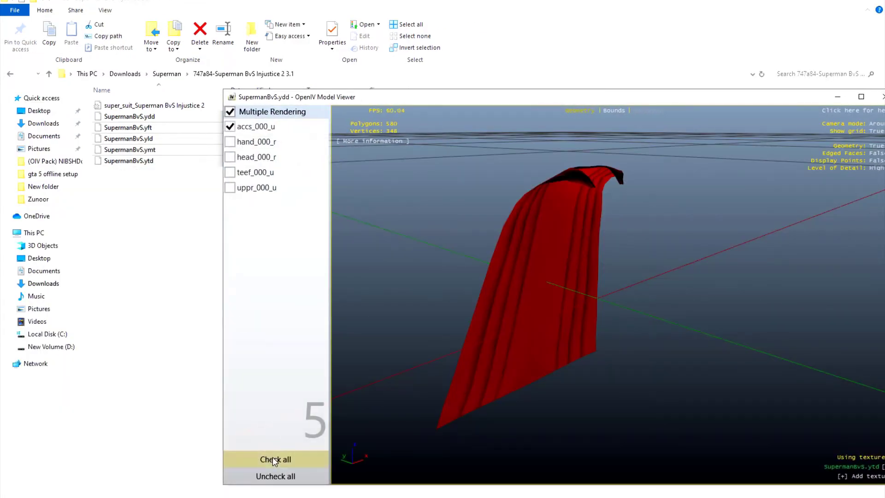
{"action": "left_click", "coordinate": [273, 457]}
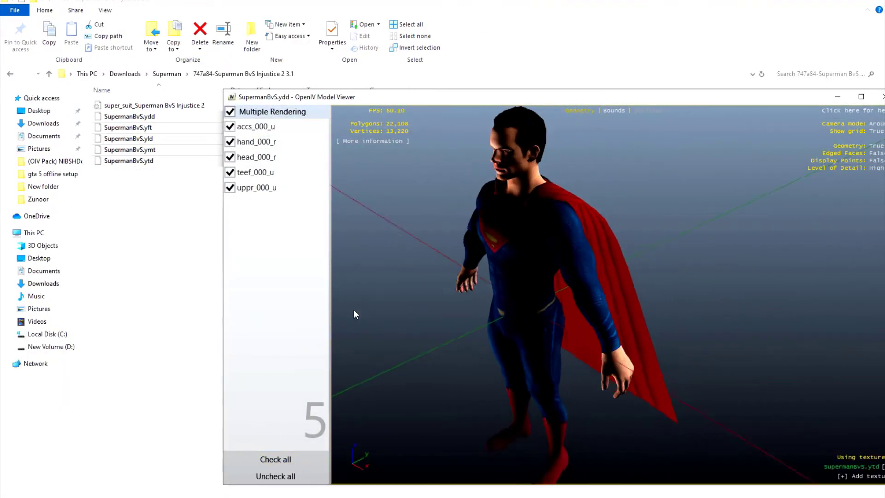
{"action": "left_click_drag", "start_coordinate": [354, 314], "coordinate": [859, 217]}
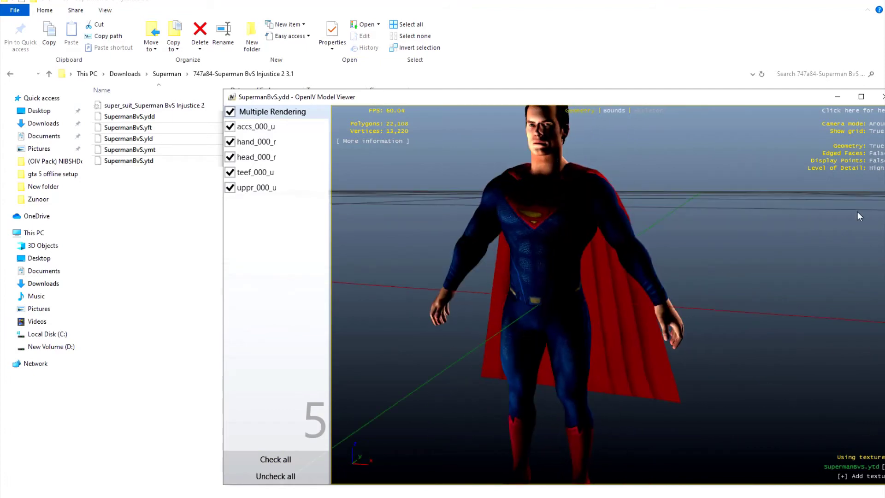
{"action": "left_click", "coordinate": [879, 96]}
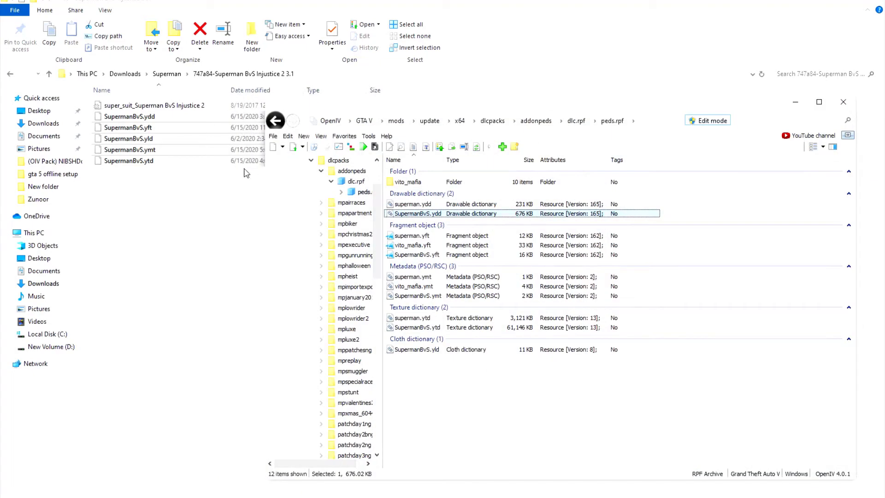
{"action": "left_click", "coordinate": [840, 106]}
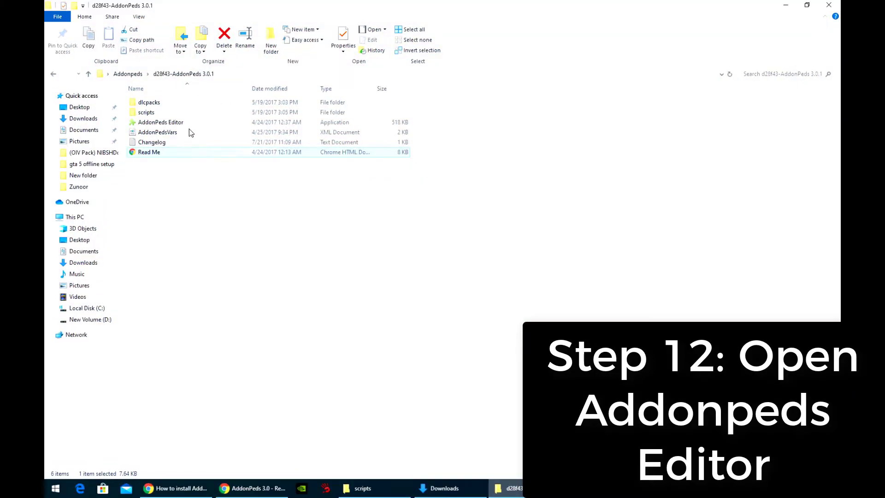
Launch AddonPeds Editor from the d28f43-AddonPeds 3.0.1 folder, allow it to make changes and start a new ped
{"action": "double_click", "coordinate": [185, 123]}
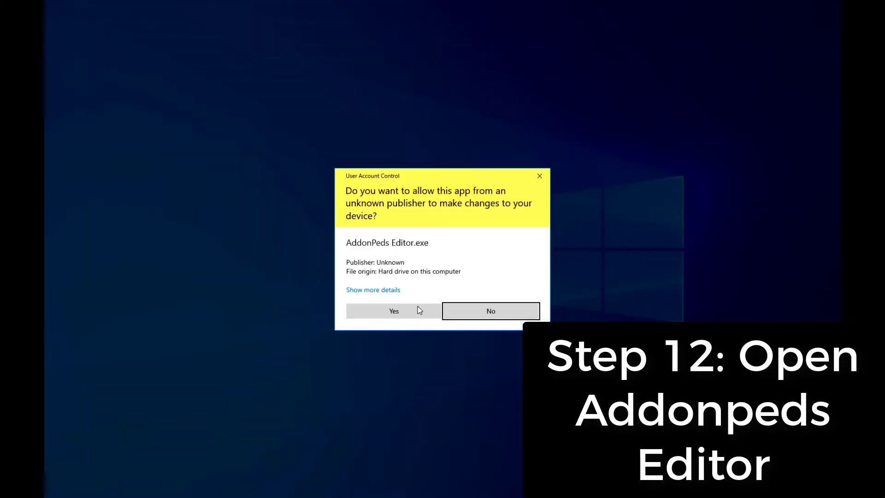
{"action": "left_click", "coordinate": [395, 310]}
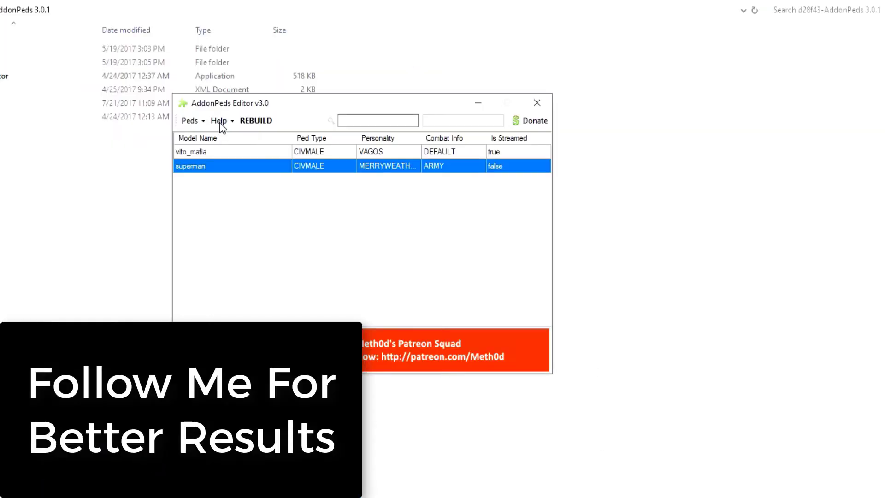
{"action": "left_click", "coordinate": [317, 155]}
{"action": "left_click", "coordinate": [190, 120]}
{"action": "left_click", "coordinate": [190, 120]}
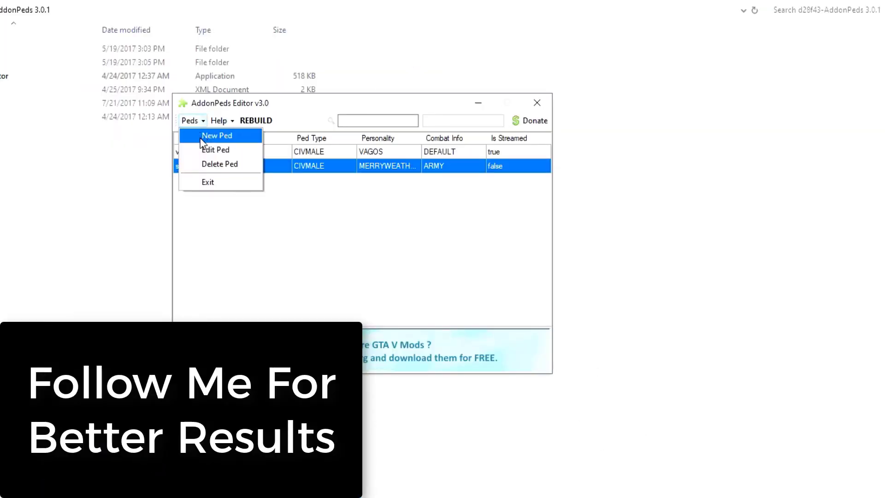
{"action": "left_click", "coordinate": [217, 135]}
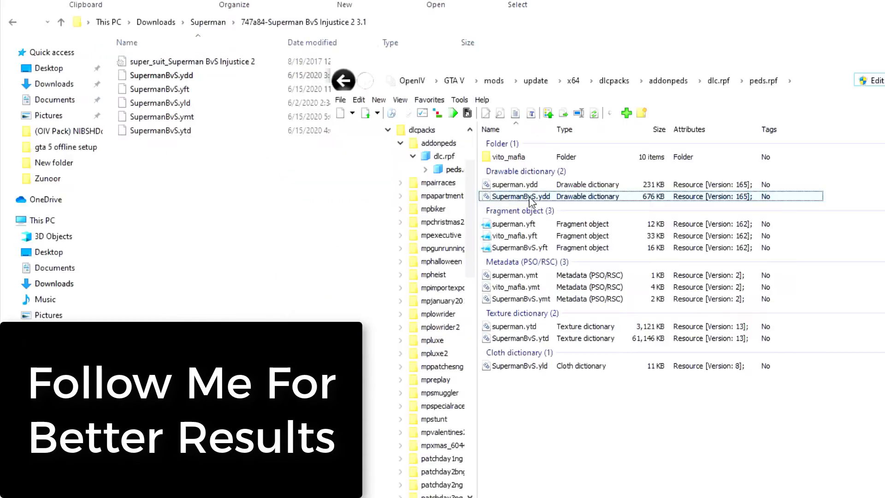
Copy the name SupermanBvS from SupermanBvS.ydd in OpenIV's peds.rpf and paste it as the new ped's model name
{"action": "left_click", "coordinate": [526, 197]}
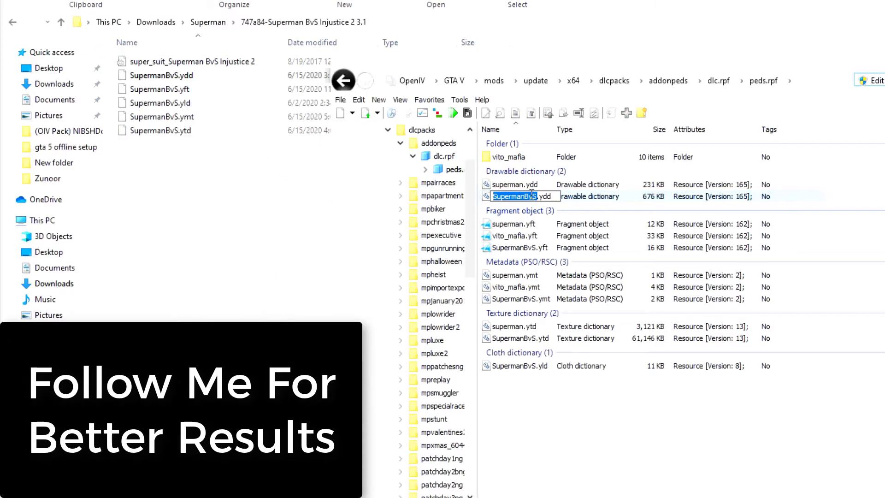
{"action": "right_click", "coordinate": [524, 196]}
{"action": "left_click", "coordinate": [550, 237]}
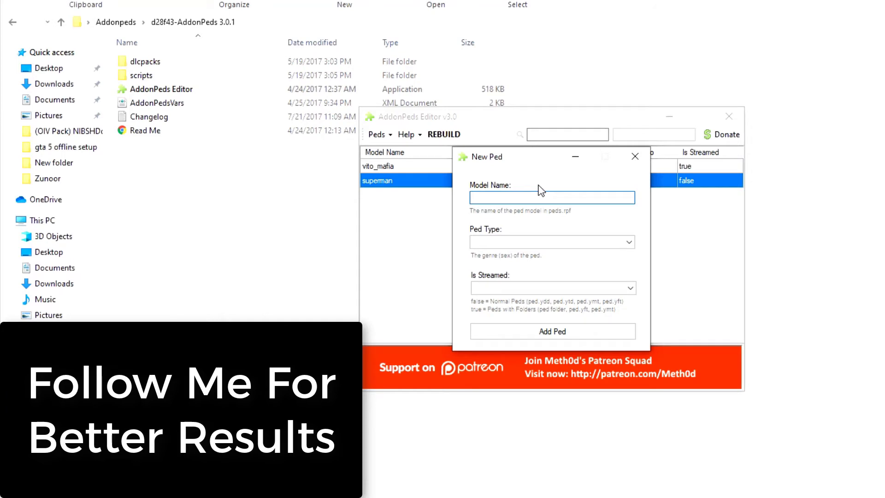
{"action": "key", "text": "ctrl+v"}
Set the new ped's type to Male and Is Streamed to false, and add the ped
{"action": "left_click", "coordinate": [618, 242]}
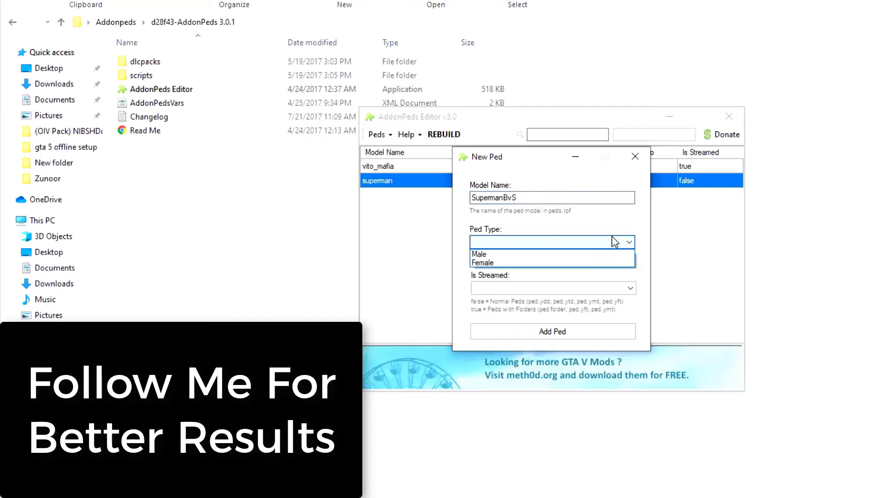
{"action": "left_click", "coordinate": [599, 254]}
{"action": "left_click", "coordinate": [588, 287]}
{"action": "left_click", "coordinate": [572, 288]}
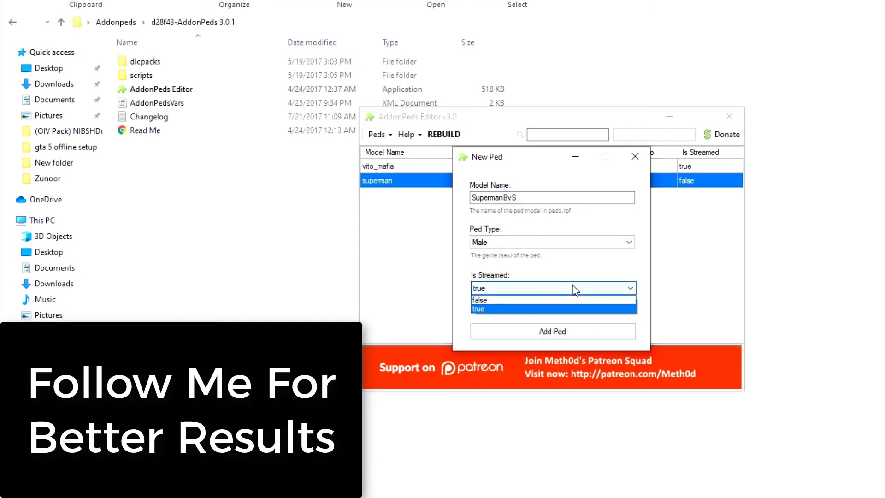
{"action": "left_click", "coordinate": [567, 298]}
{"action": "left_click", "coordinate": [560, 332]}
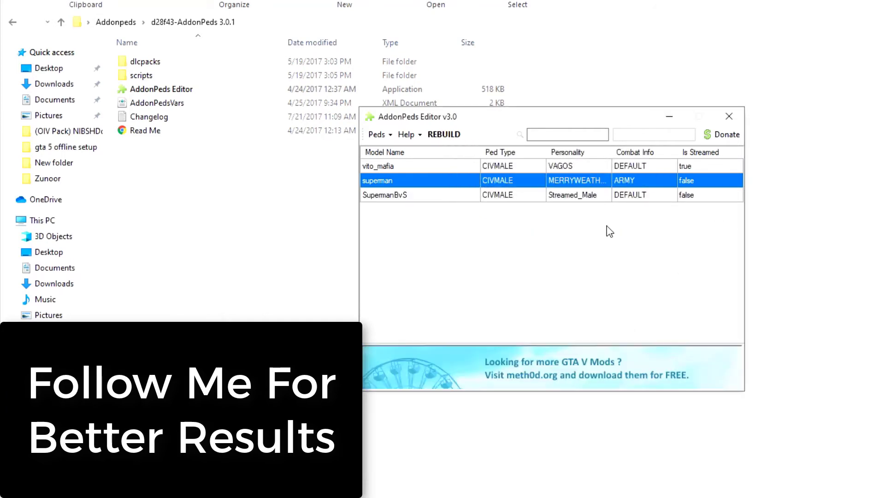
Rebuild the addon-peds list with the SupermanBvS entry selected and close the completion message
{"action": "left_click", "coordinate": [555, 192]}
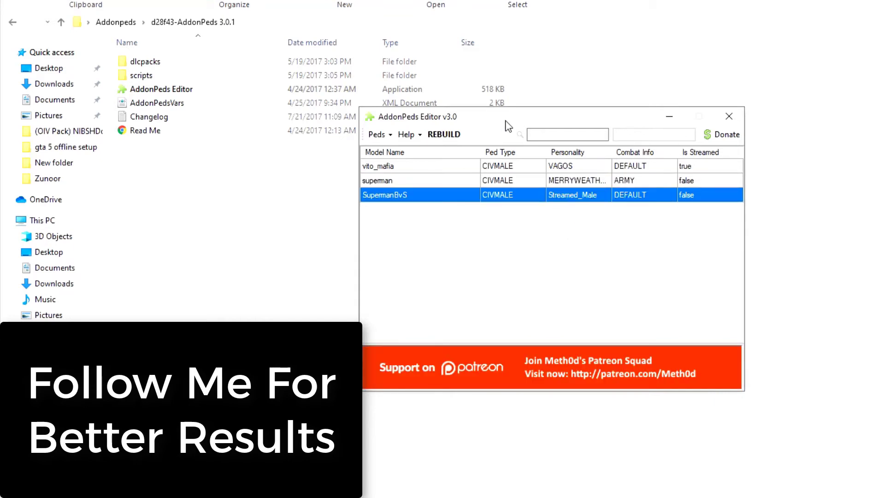
{"action": "left_click", "coordinate": [460, 134]}
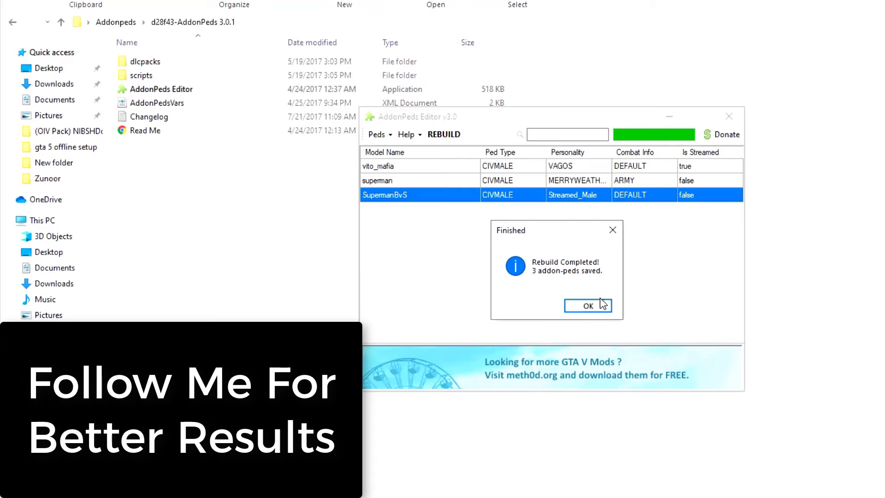
{"action": "left_click", "coordinate": [590, 306]}
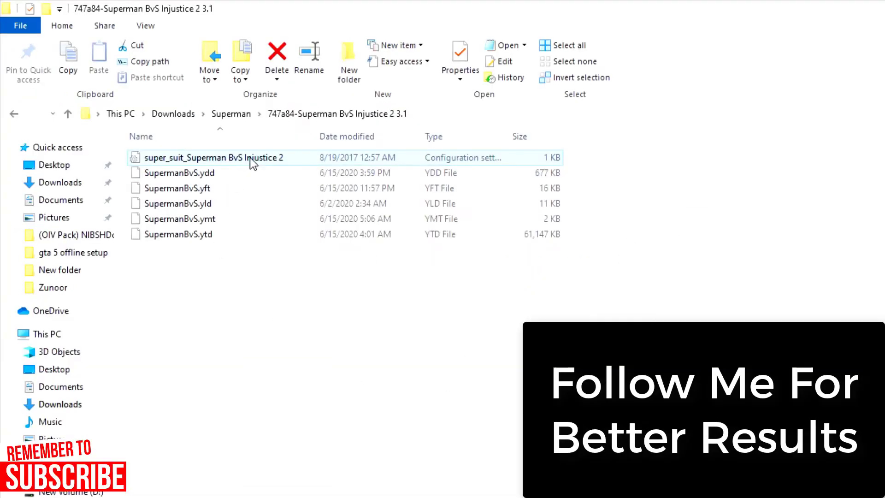
Copy the super_suit_Superman BvS Injustice 2 file and open the game folder that the desktop's Grand Theft Auto V shortcut points to
{"action": "right_click", "coordinate": [254, 158]}
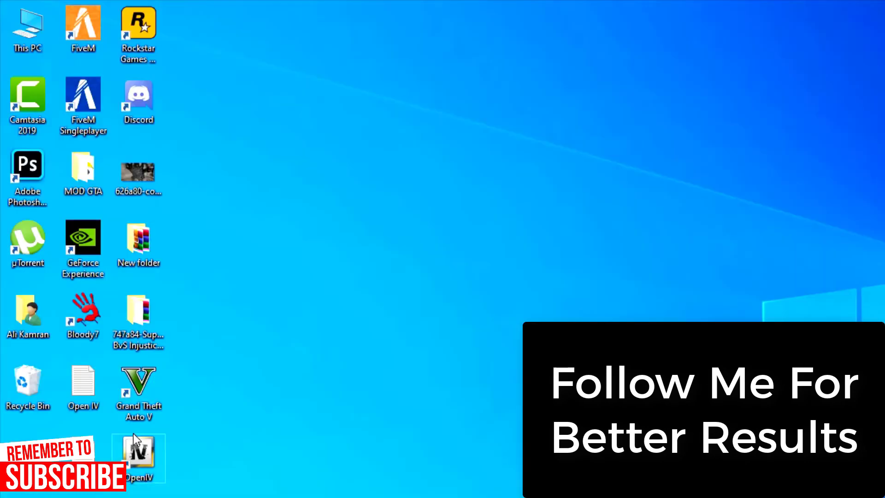
{"action": "right_click", "coordinate": [146, 393]}
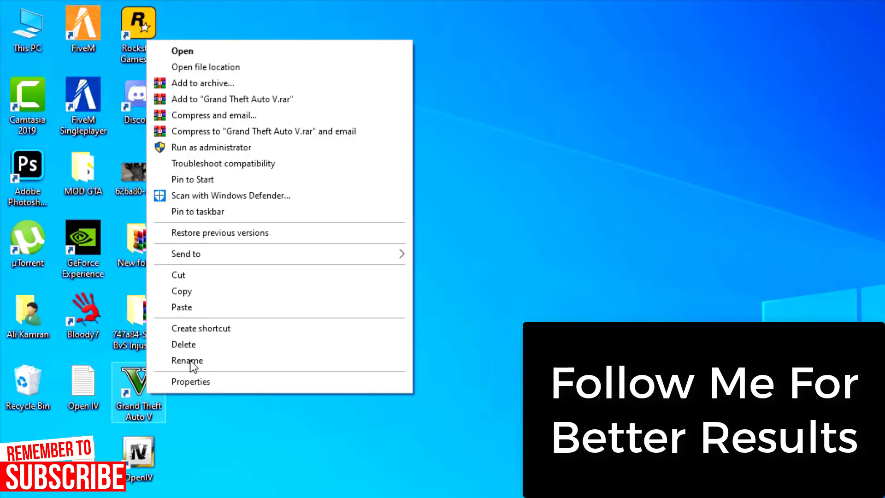
{"action": "left_click", "coordinate": [253, 70]}
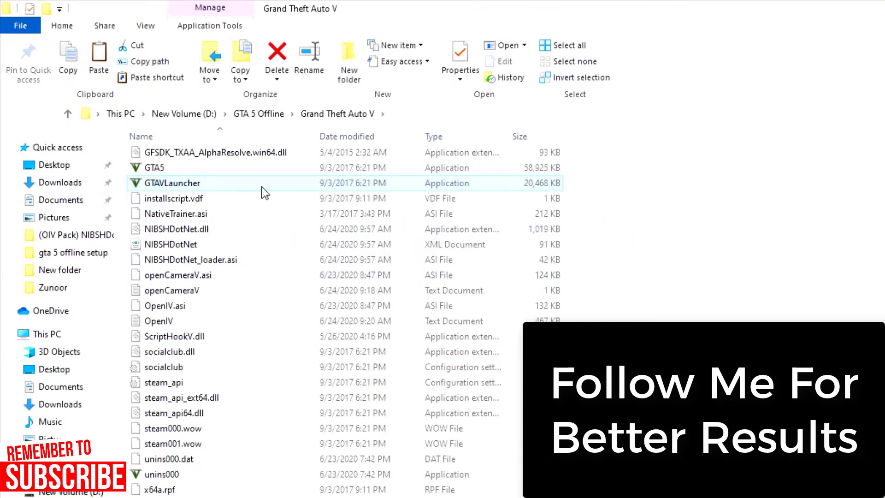
Create a folder named Suits inside the Superman files folder of the game's scripts folder
{"action": "scroll", "coordinate": [273, 416], "scroll_direction": "up", "scroll_amount": 5}
{"action": "double_click", "coordinate": [268, 167]}
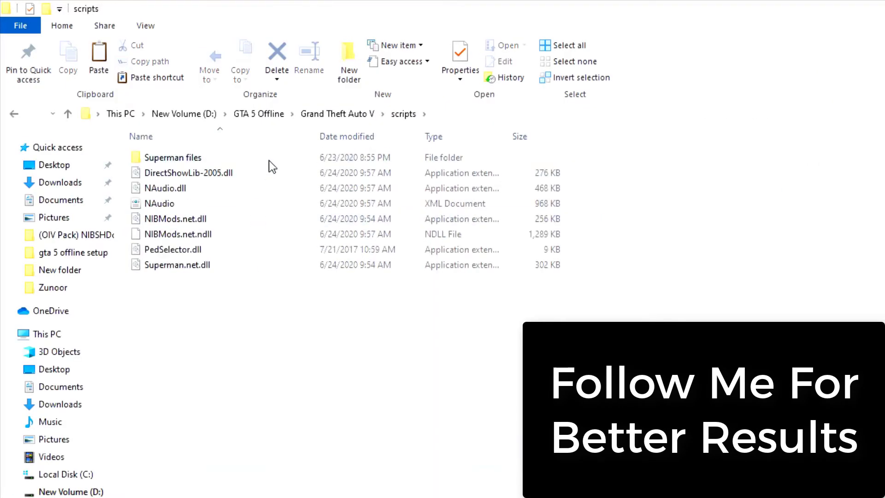
{"action": "left_click", "coordinate": [269, 160]}
{"action": "double_click", "coordinate": [285, 161]}
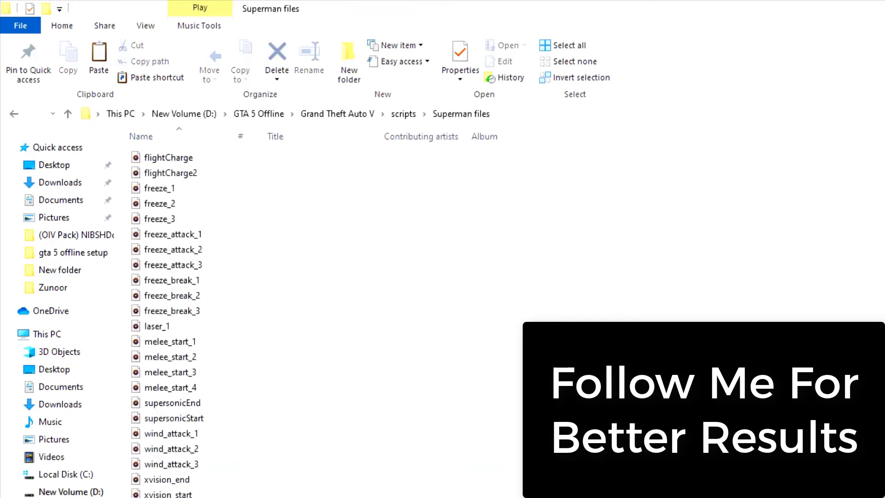
{"action": "right_click", "coordinate": [271, 351]}
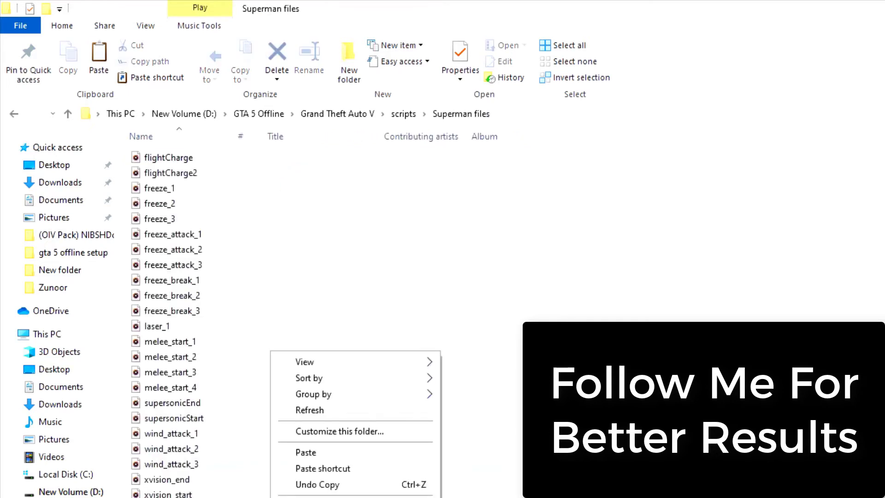
{"action": "key", "text": "ctrl+shift+n"}
{"action": "type", "text": "Suits"}
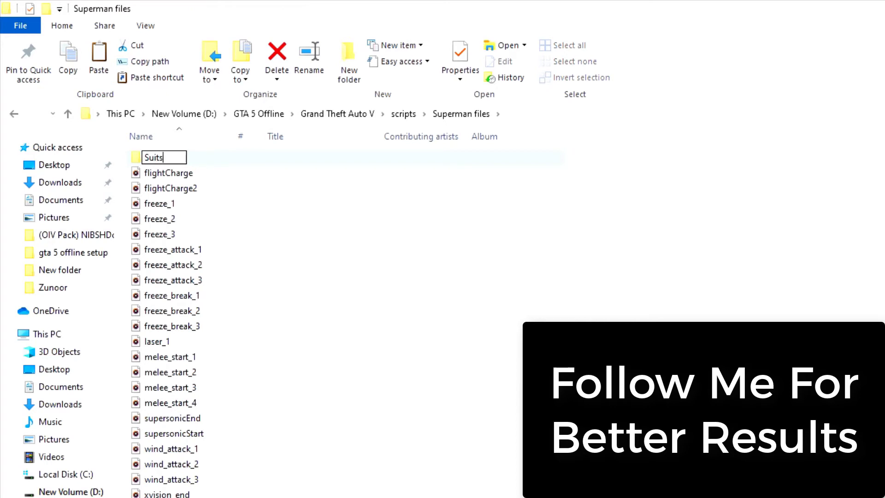
{"action": "key", "text": "Return"}
Paste the copied super_suit_Superman BvS Injustice 2 file into the new Suits folder
{"action": "key", "text": "Return"}
{"action": "key", "text": "ctrl+v"}
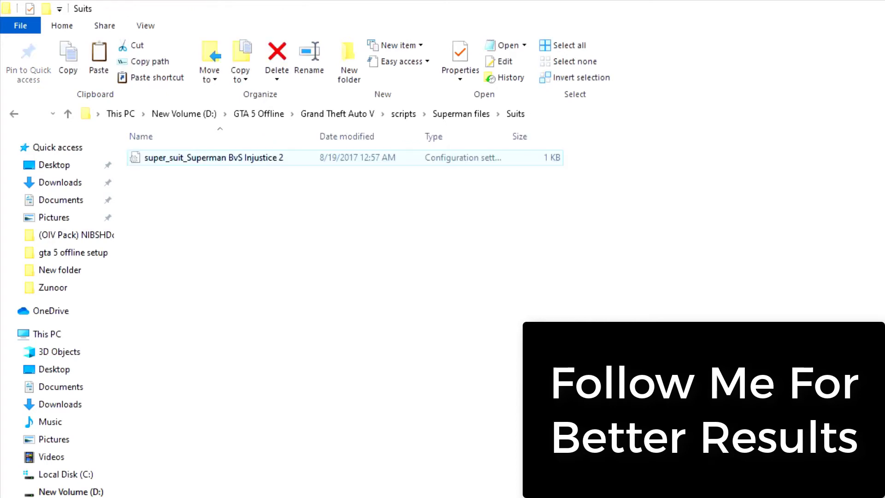
{"action": "left_click", "coordinate": [503, 476]}
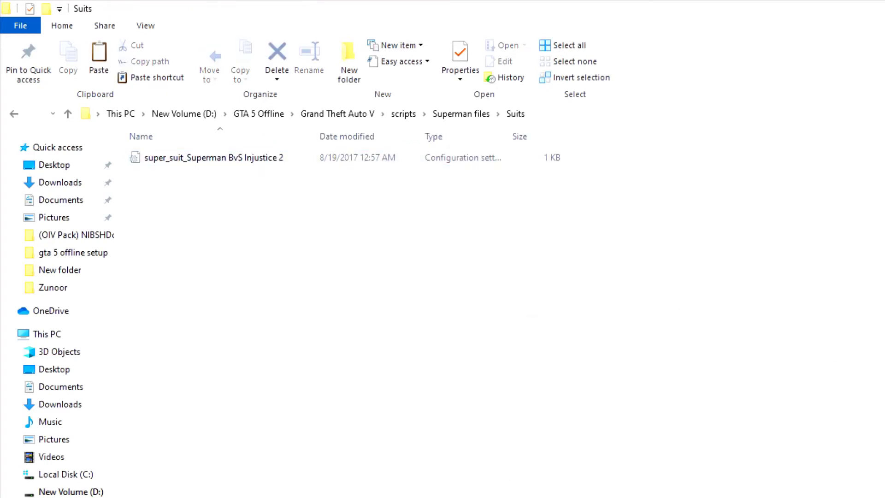
From a new File Explorer window, launch GTAVLauncher from the Grand Theft Auto V folder in GTA 5 Offline on drive D
{"action": "key", "text": "super+d"}
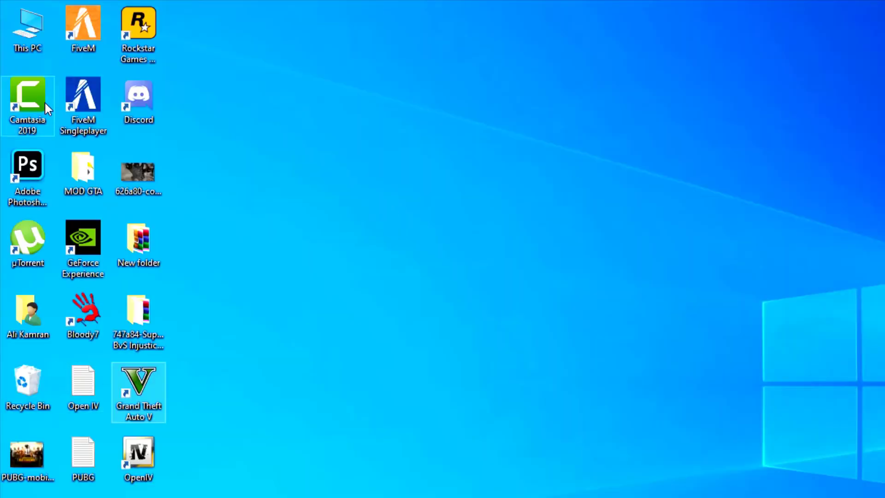
{"action": "key", "text": "super+e"}
{"action": "double_click", "coordinate": [443, 287]}
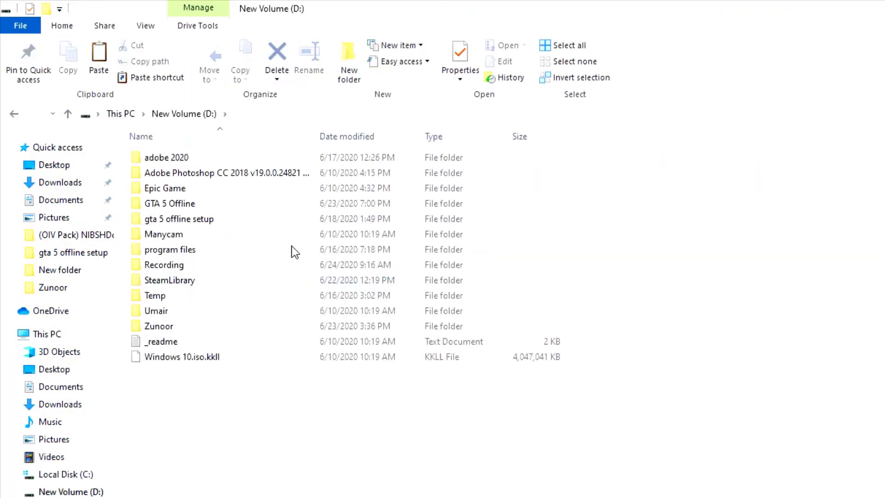
{"action": "double_click", "coordinate": [289, 211]}
{"action": "left_click", "coordinate": [289, 190]}
{"action": "key", "text": "F2"}
{"action": "double_click", "coordinate": [289, 190]}
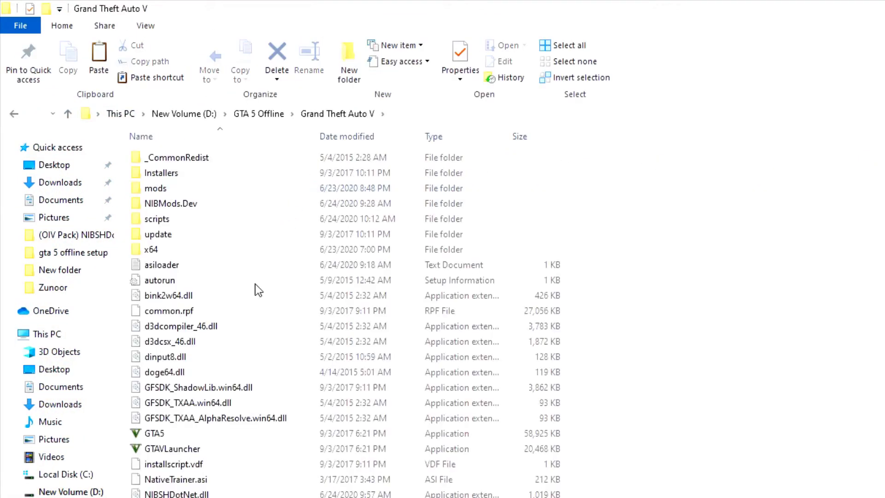
{"action": "double_click", "coordinate": [285, 449]}
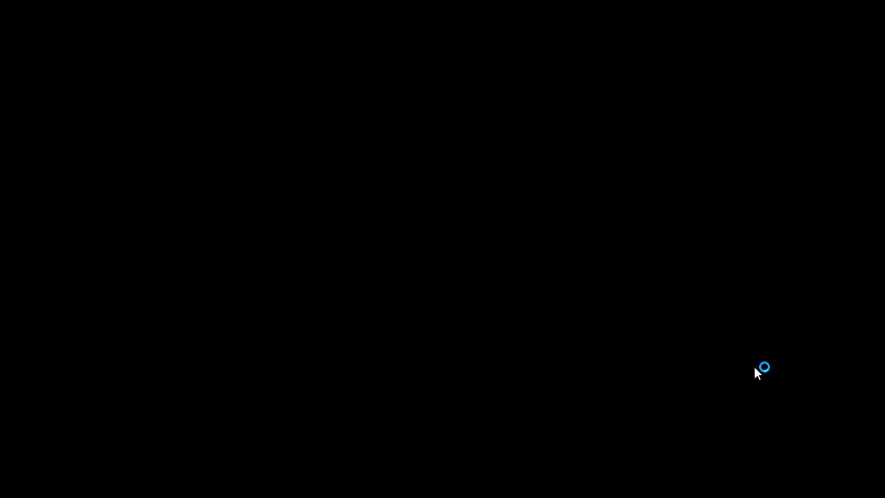